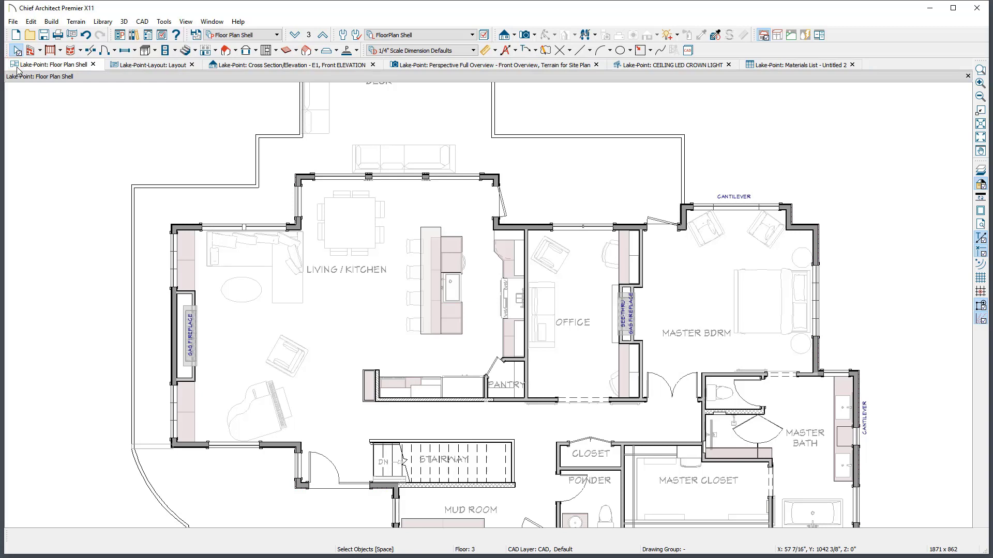
Step: Review the open Lake-Point layout, front elevation, perspective overview, ceiling LED crown light detail, materials list and floor plan views
left_click(116, 66)
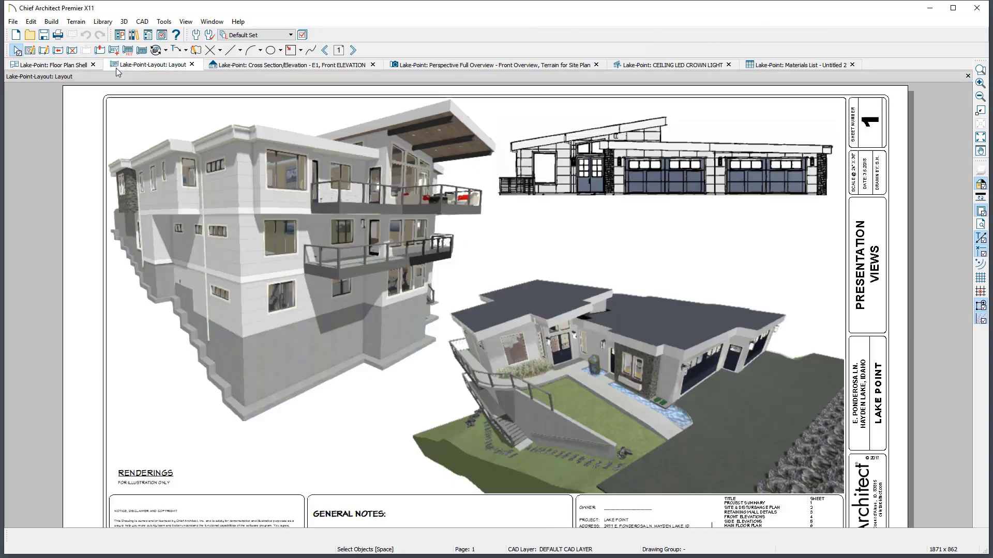
left_click(220, 67)
left_click(398, 69)
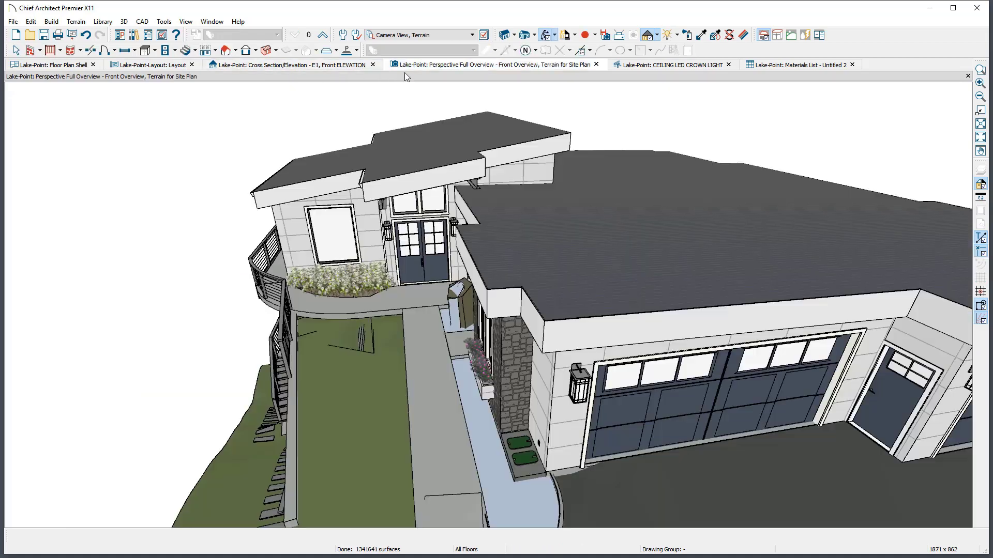
left_click(626, 69)
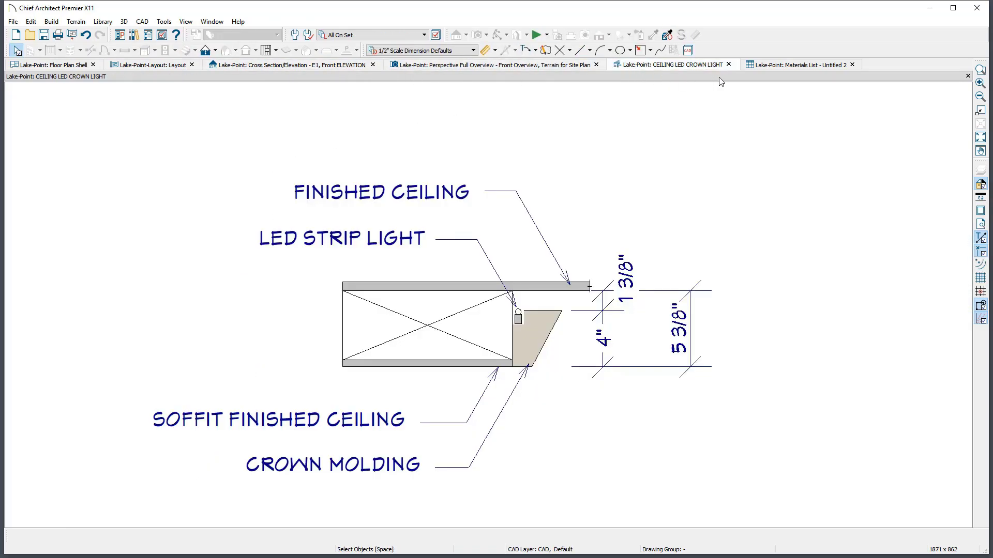
left_click(756, 71)
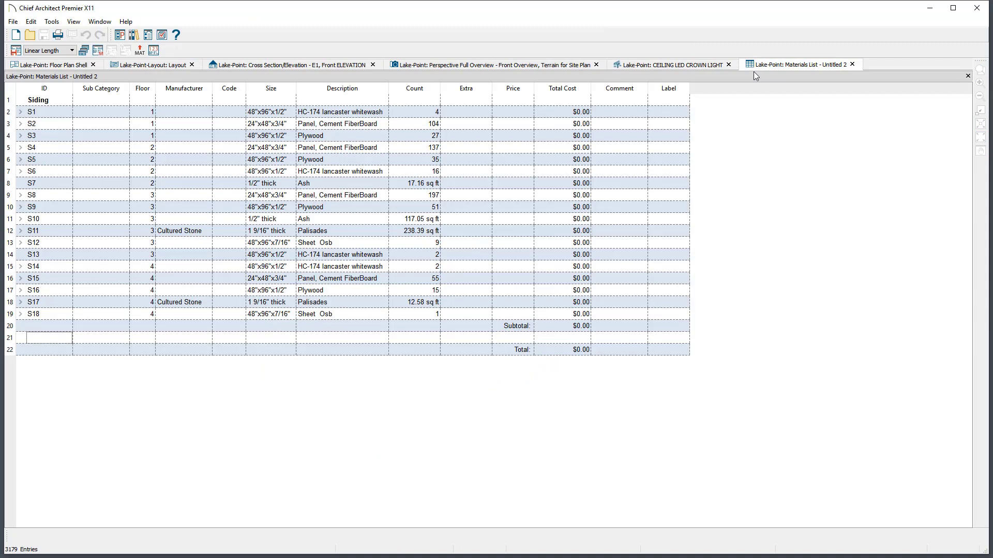
left_click(34, 69)
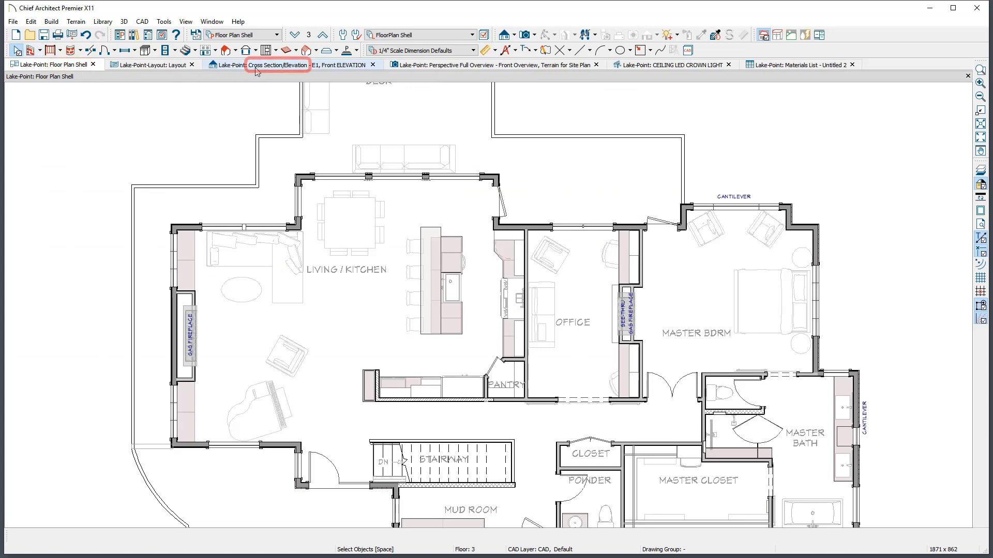
left_click(271, 69)
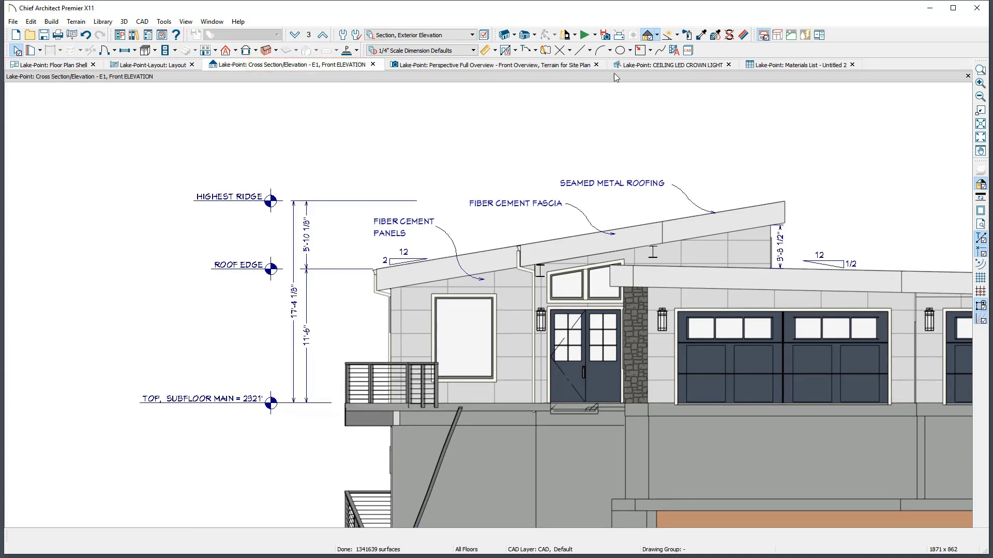
left_click(642, 68)
Step: Save the siding materials list under the name "Siding List"
left_click(778, 66)
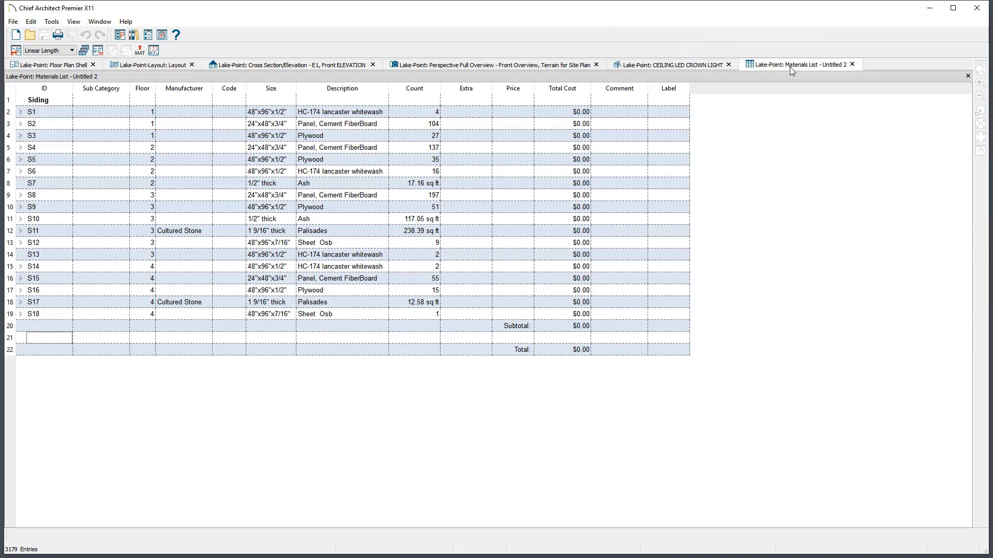
left_click(52, 21)
left_click(84, 129)
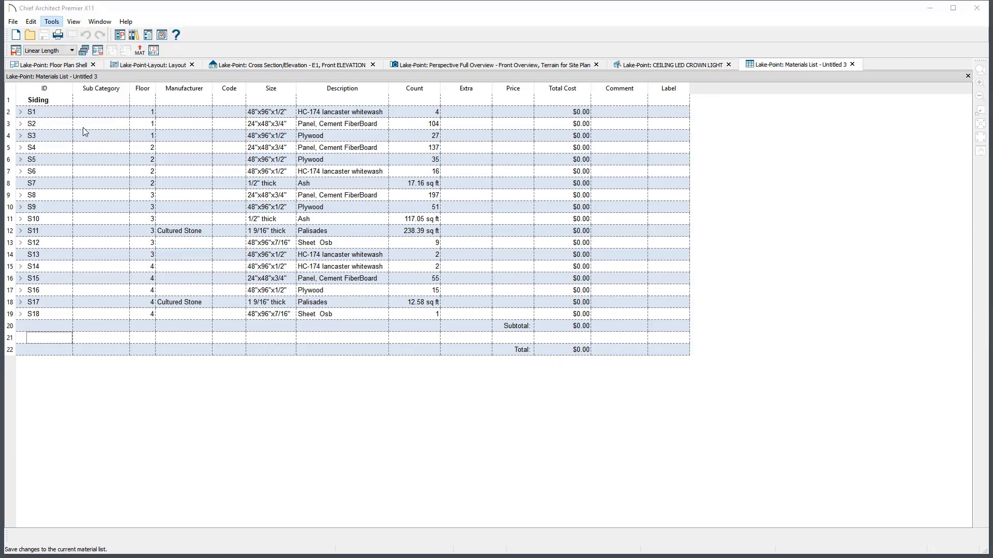
type("Siding List")
key("Return")
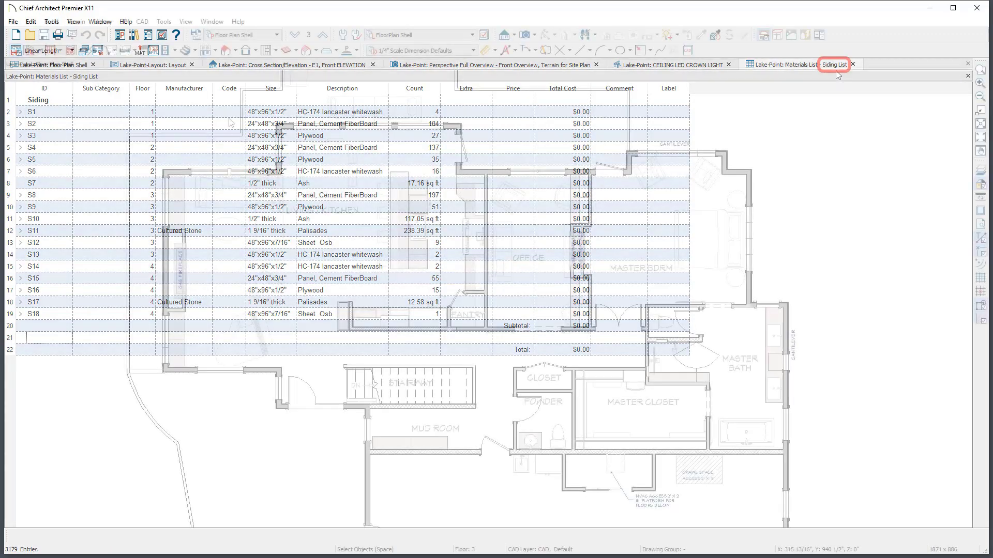
Step: Create a perspective full overview, a perspective floor overview and a perspective framing overview of the house
left_click(534, 34)
left_click(564, 62)
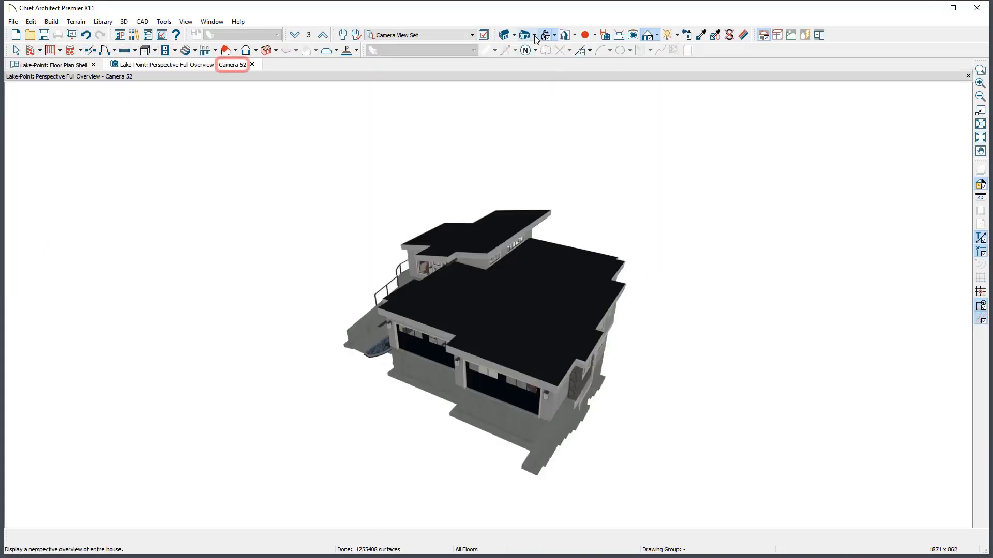
left_click(534, 35)
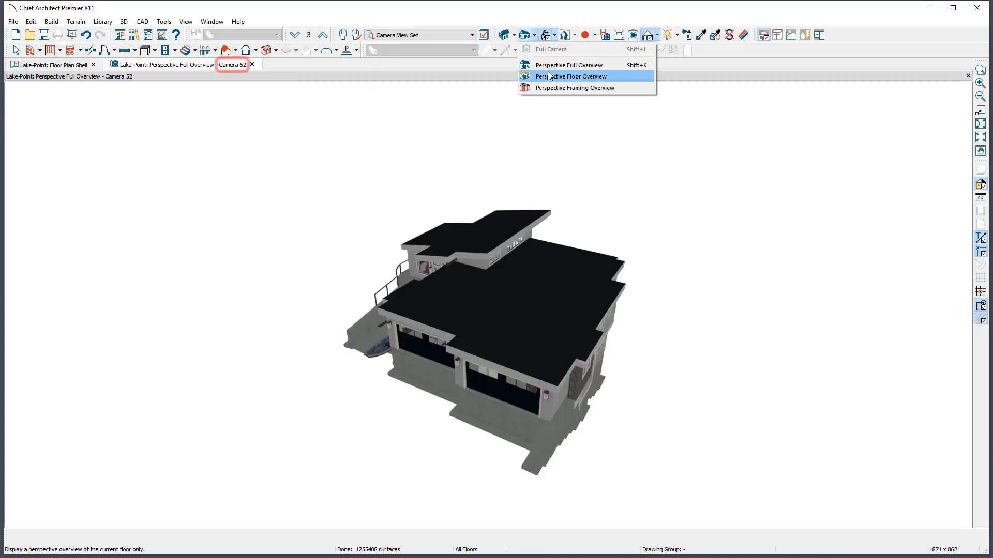
left_click(559, 82)
left_click(534, 35)
left_click(557, 90)
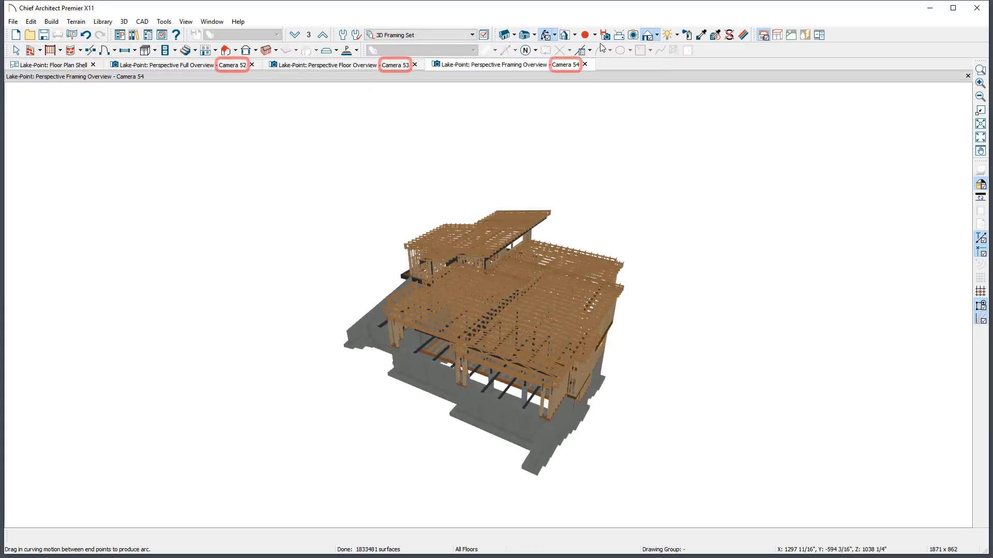
Step: Close the current framing overview and generate a new perspective framing overview
left_click(586, 65)
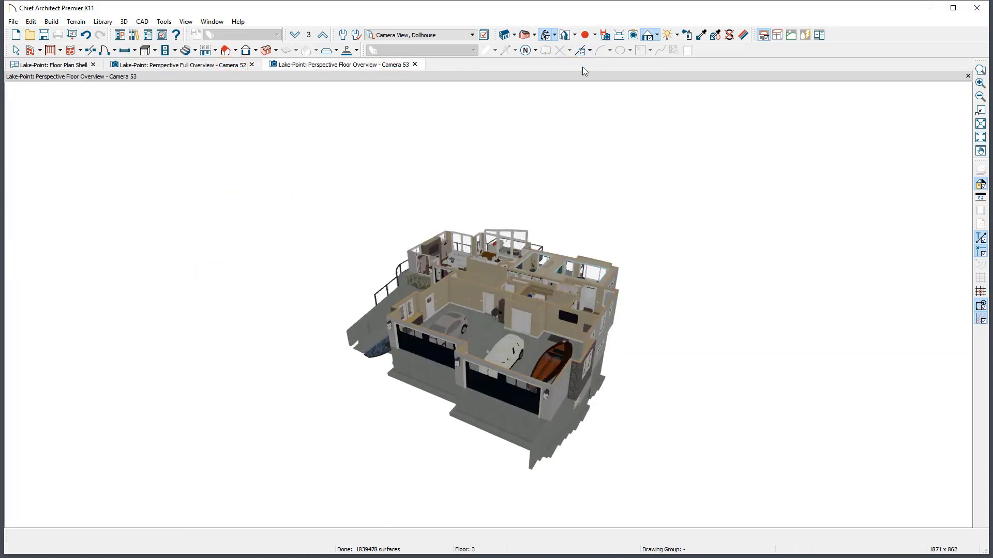
left_click(524, 36)
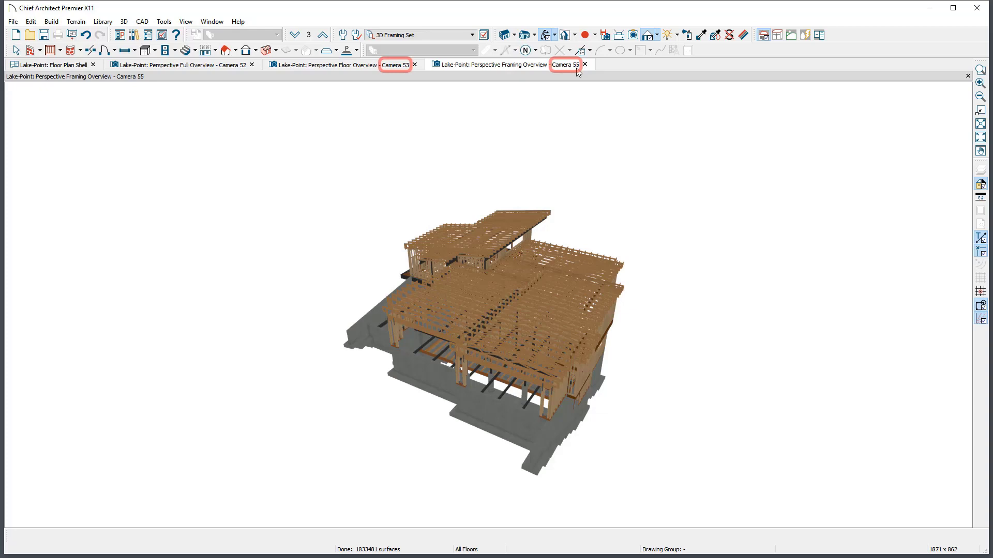
Step: Check the overview cameras listed in the Project Browser for the saved Camera 54, and close the browser
left_click(148, 34)
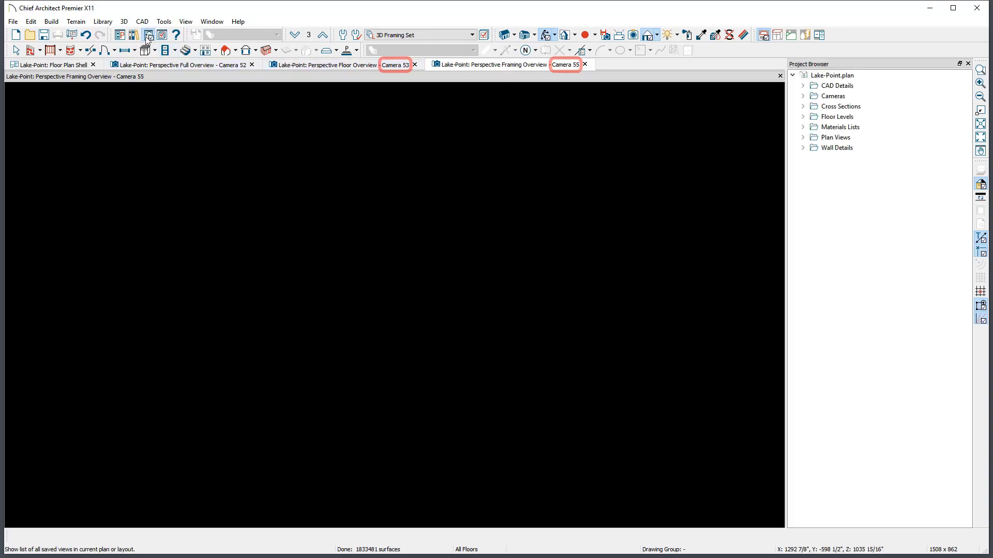
left_click(803, 96)
left_click(814, 106)
left_click(877, 160)
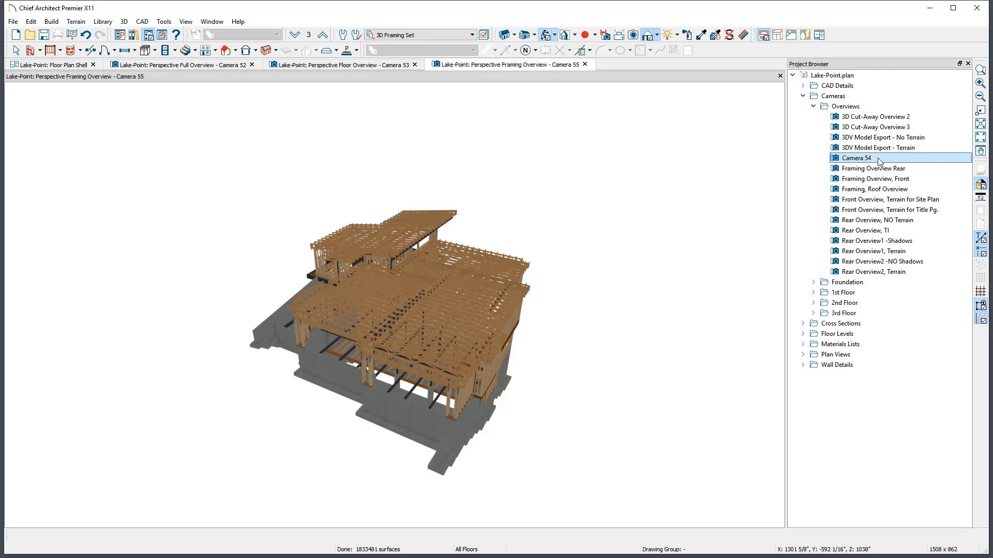
left_click(968, 63)
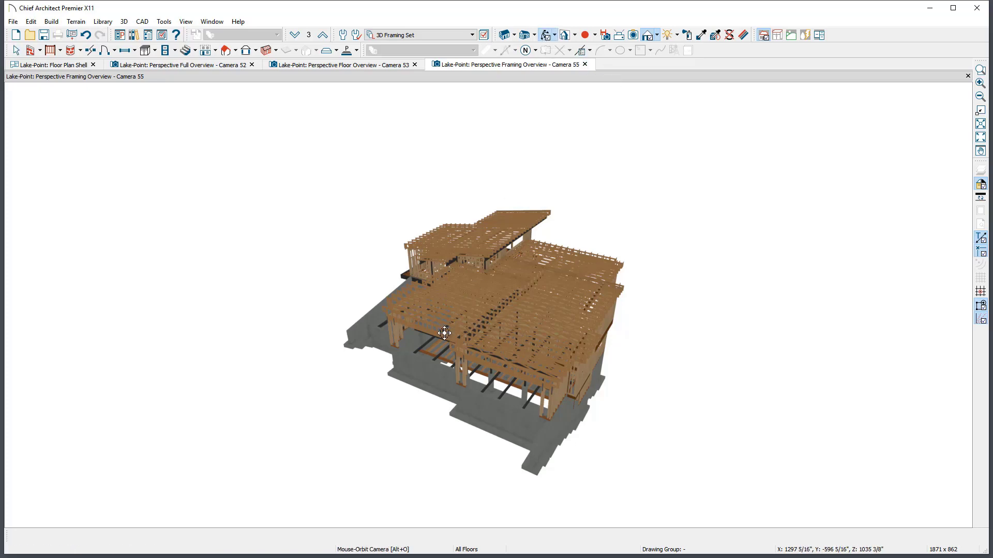
Step: Orbit the framing and floor overviews, and close all three perspective overview windows
left_click_drag(538, 398, 587, 291)
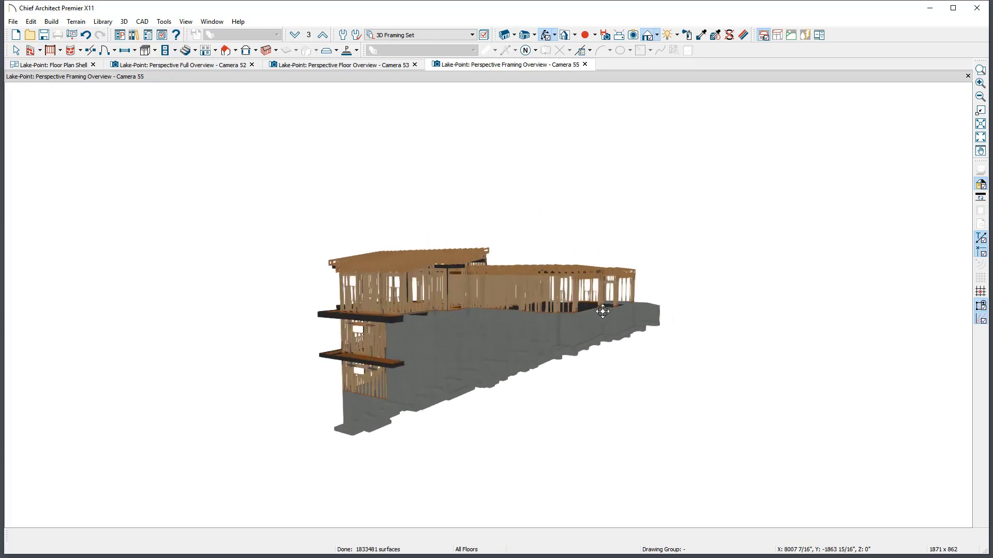
left_click(584, 64)
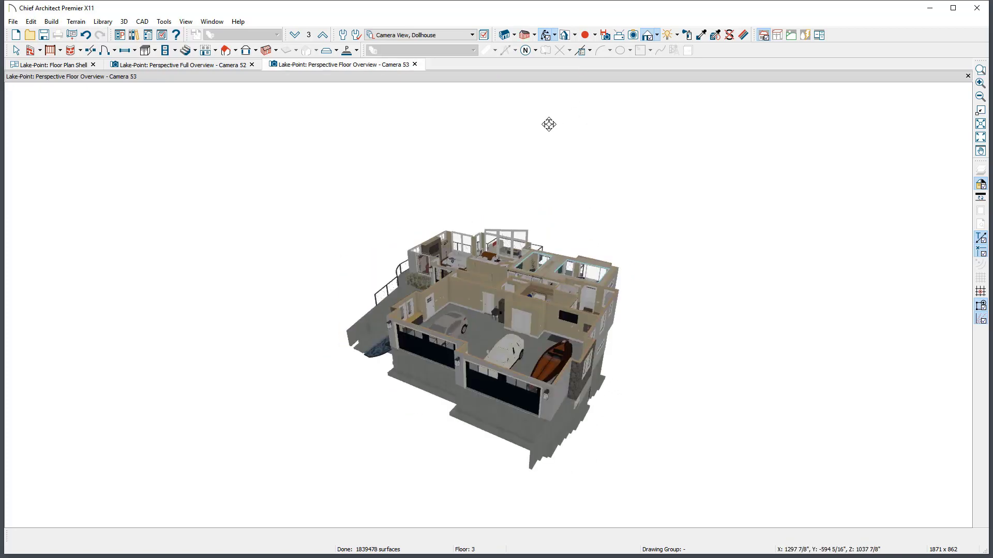
left_click_drag(547, 124, 508, 147)
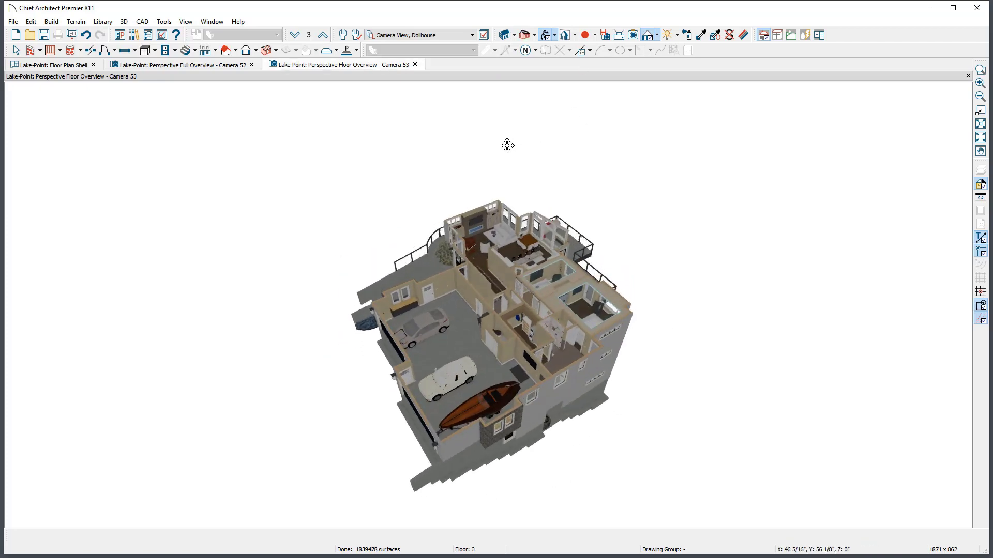
left_click(414, 64)
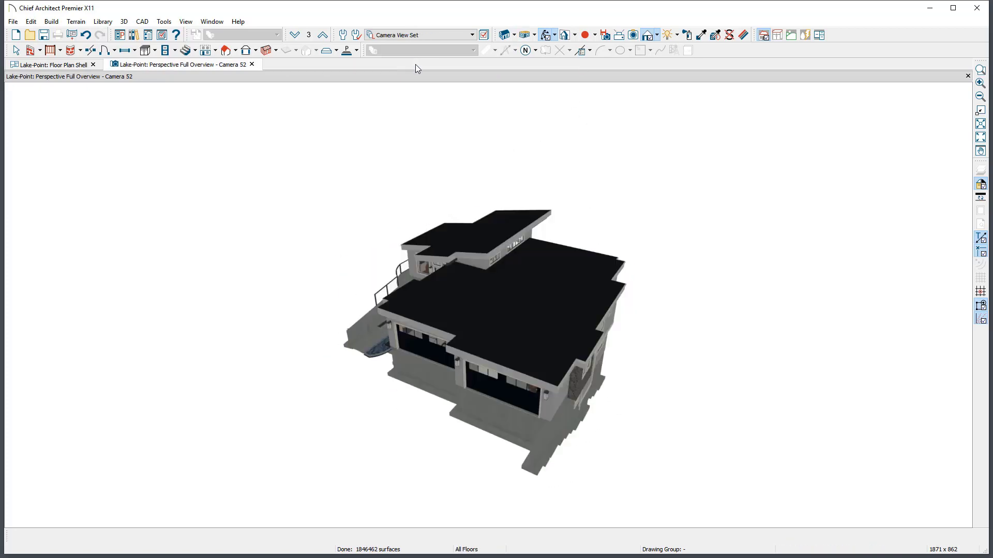
left_click(253, 64)
Step: Create an exterior elevation of the house from the floor plan and add a leader note reading "2:12 Pitch" to the upper roof edge
left_click_drag(118, 283, 150, 283)
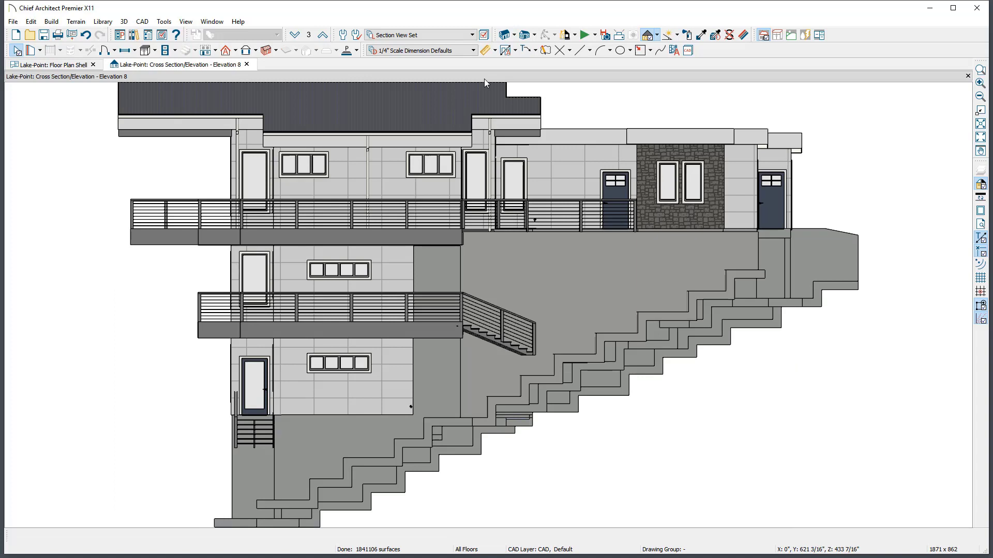
left_click(526, 50)
left_click_drag(530, 97, 564, 89)
type("2:12 Pitch")
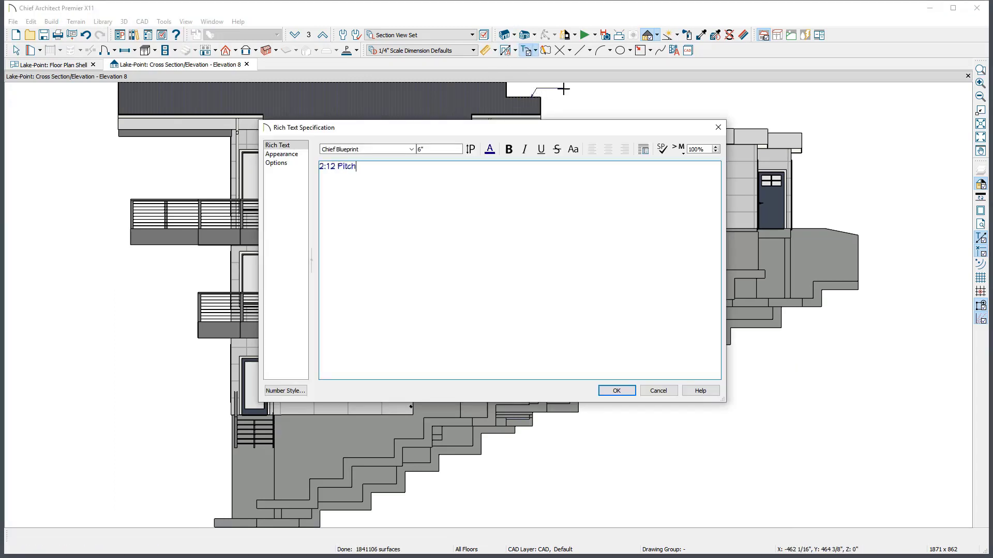
left_click(615, 389)
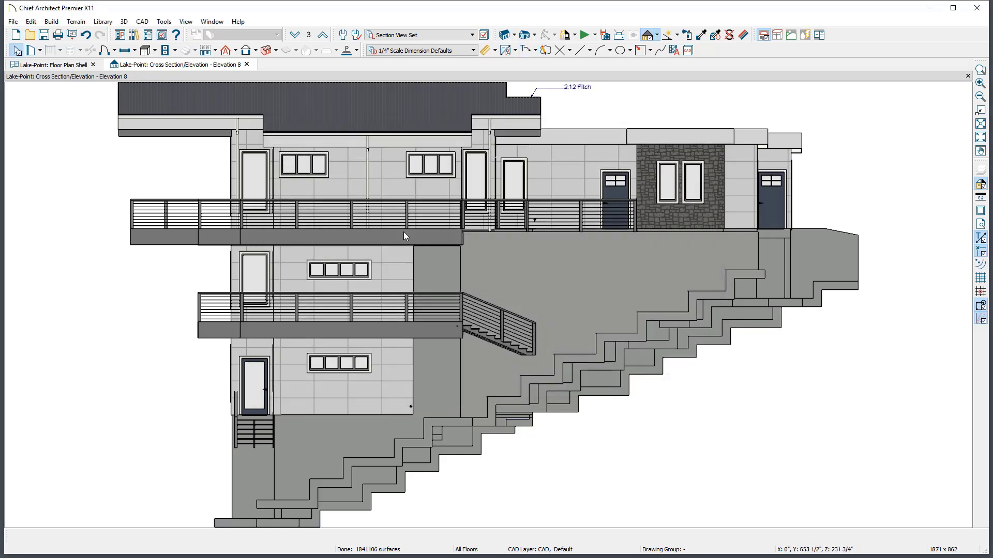
Step: Keep the elevation window open and rename its camera to "West" in the Cross Section/Elevation Specification
left_click(248, 64)
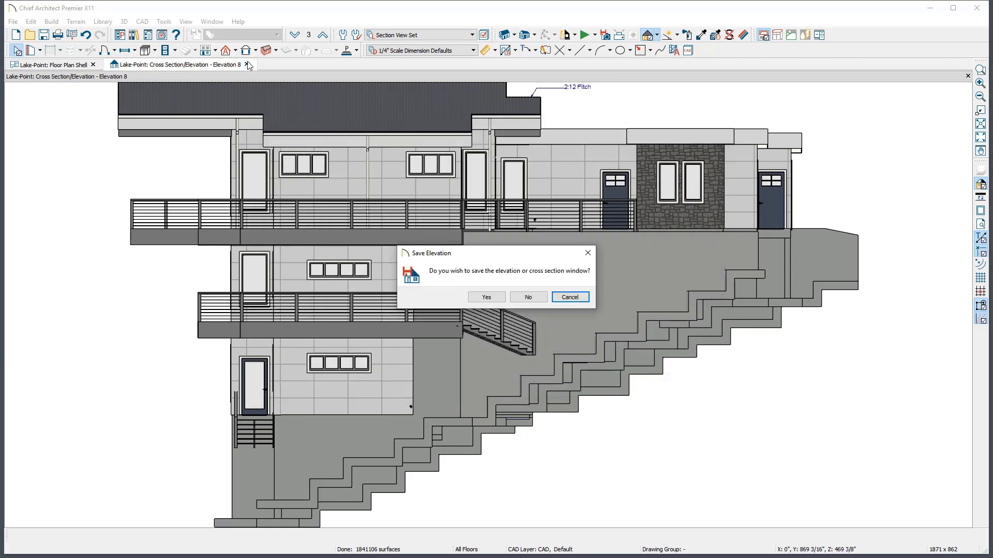
left_click(499, 300)
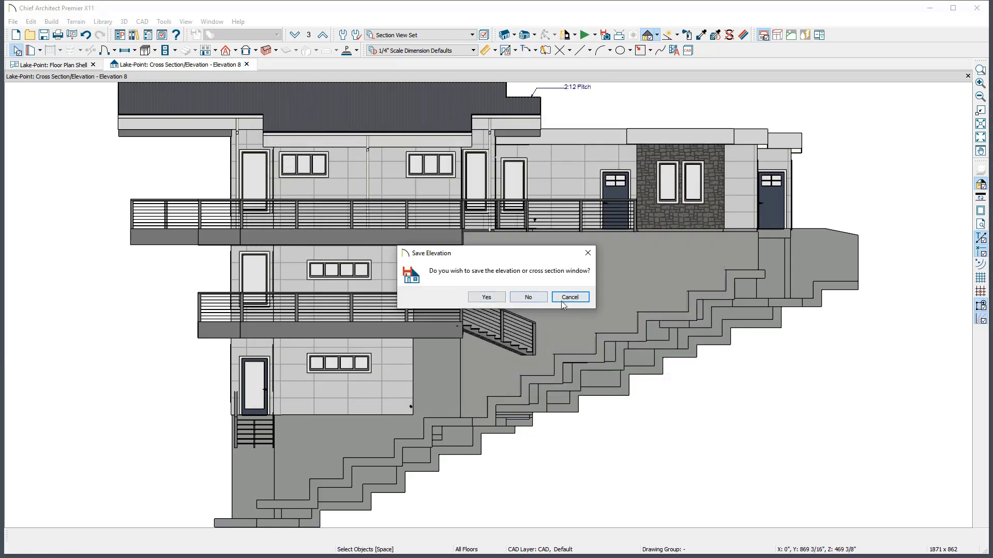
left_click(124, 22)
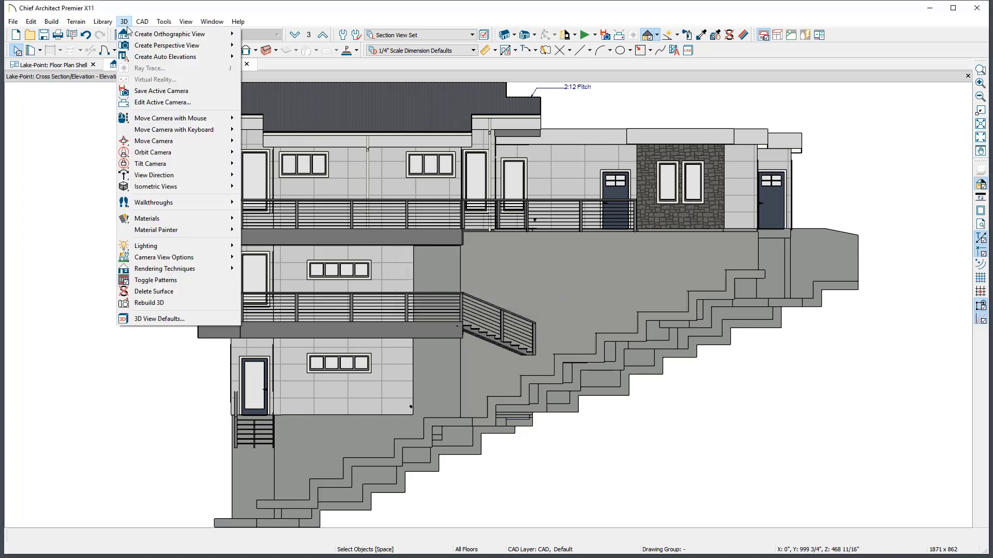
left_click(144, 102)
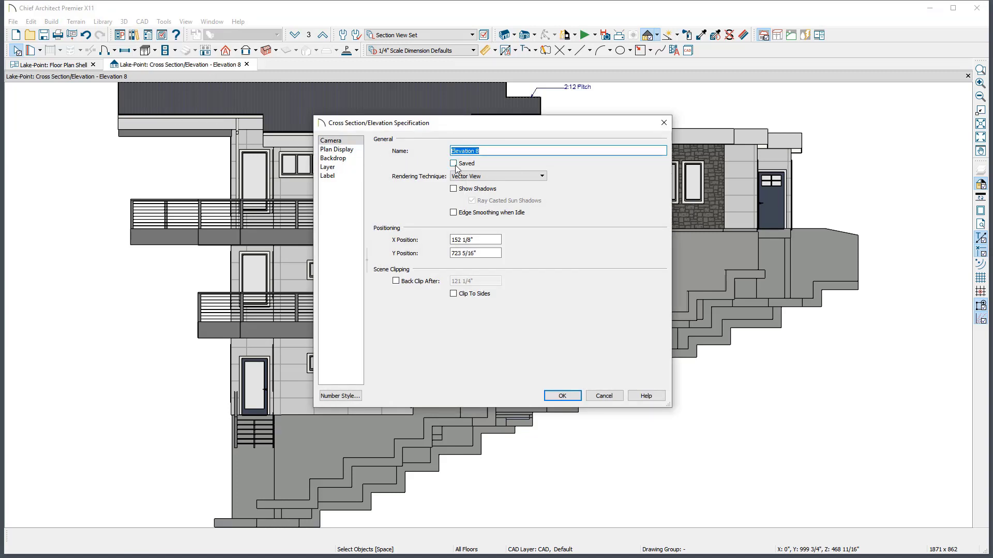
type("West")
key("Return")
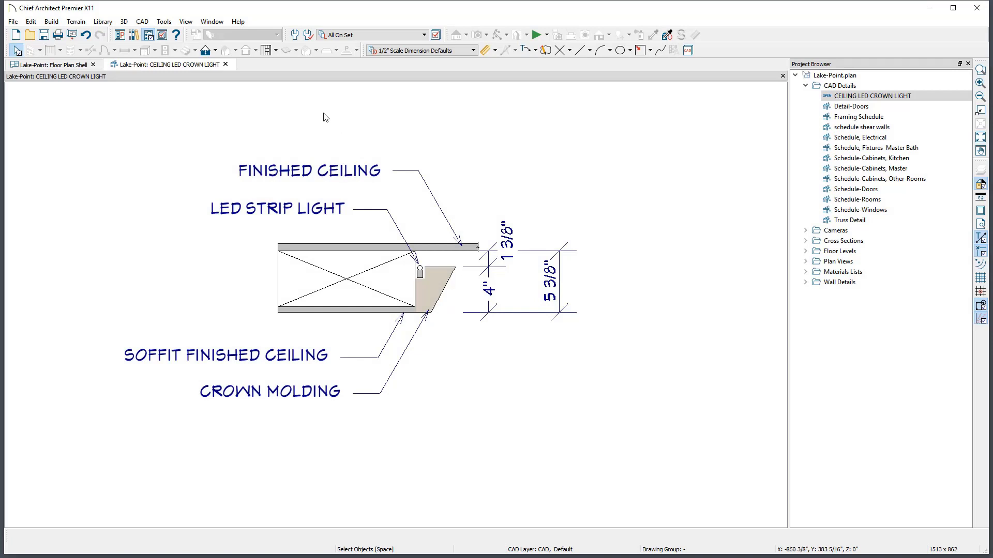
Step: Open the rename option for the CEILING LED CROWN LIGHT detail in CAD Detail Management
left_click(142, 21)
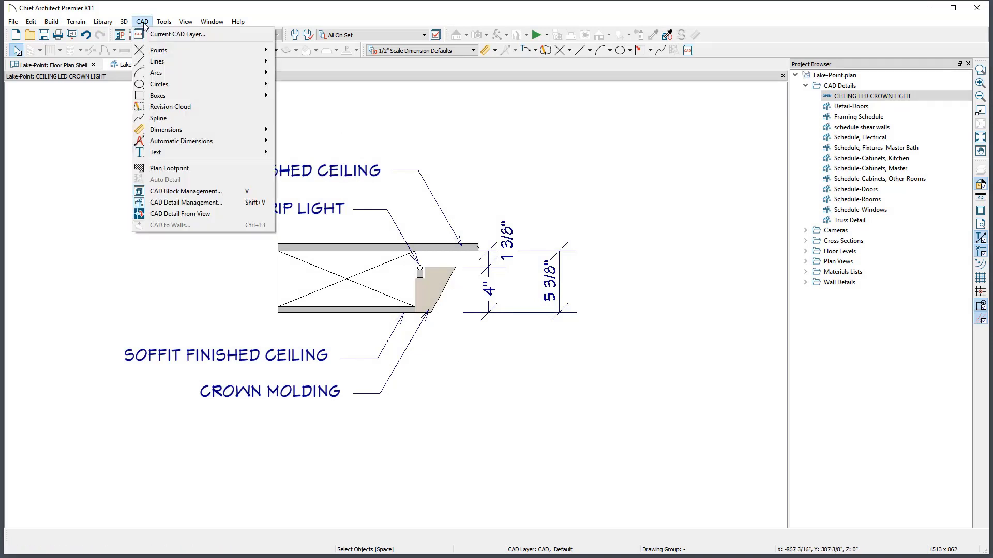
left_click(220, 205)
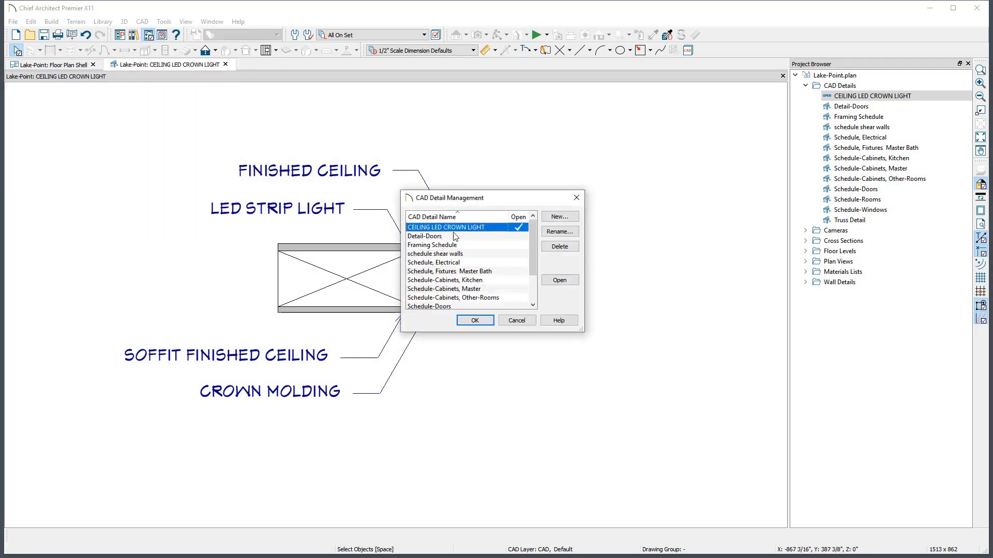
left_click(568, 231)
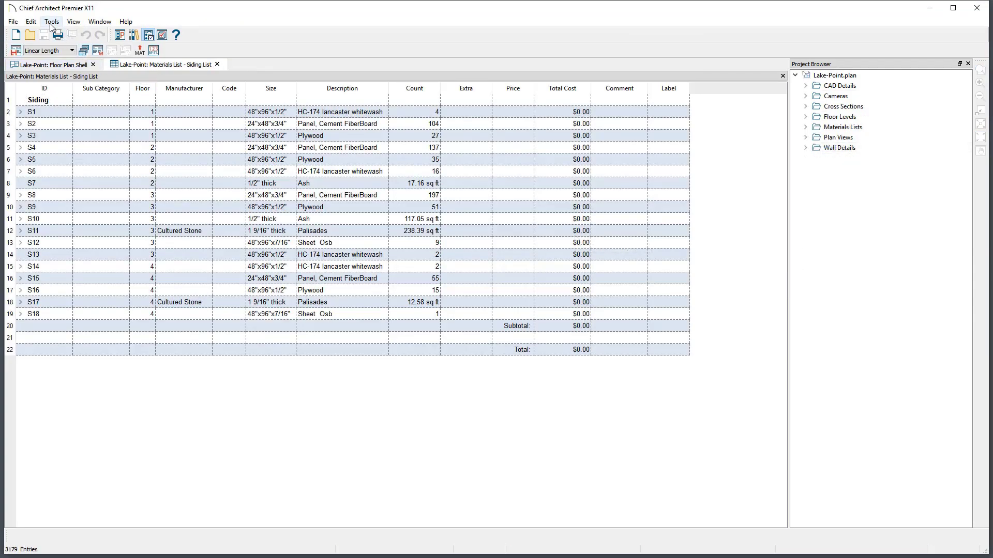
Step: Open the rename option for Siding List in Materials List Management, and show the plan's materials lists in the Project Browser
left_click(52, 21)
left_click(111, 118)
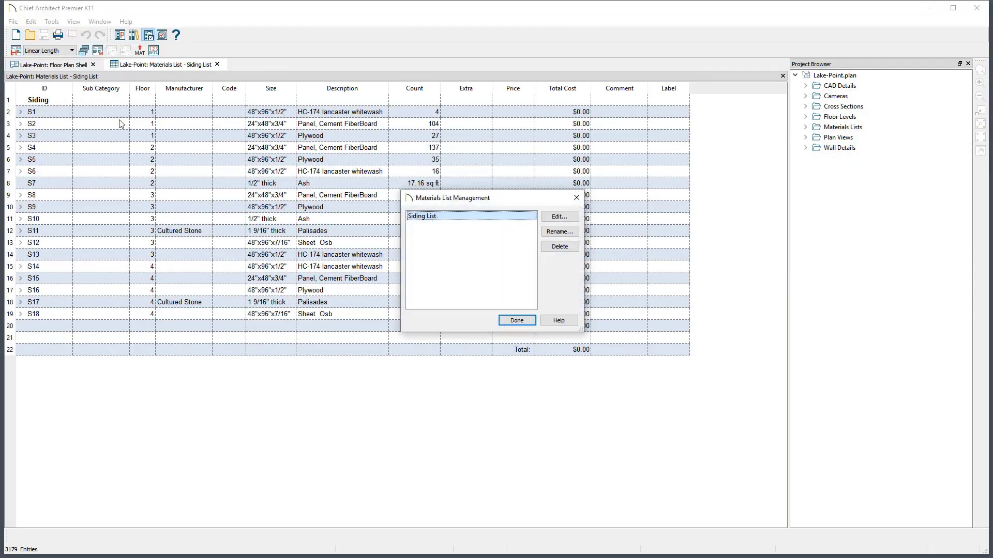
left_click(572, 233)
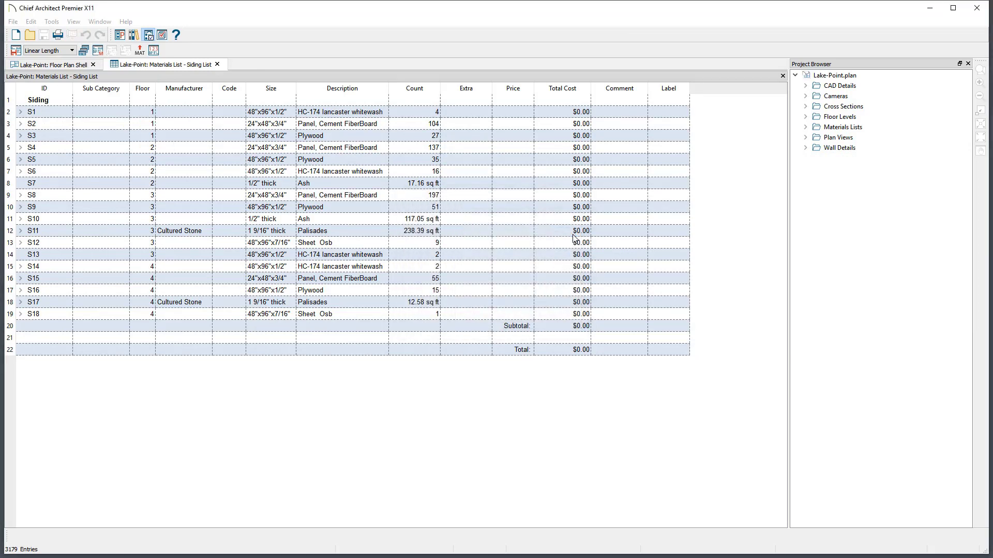
left_click(806, 127)
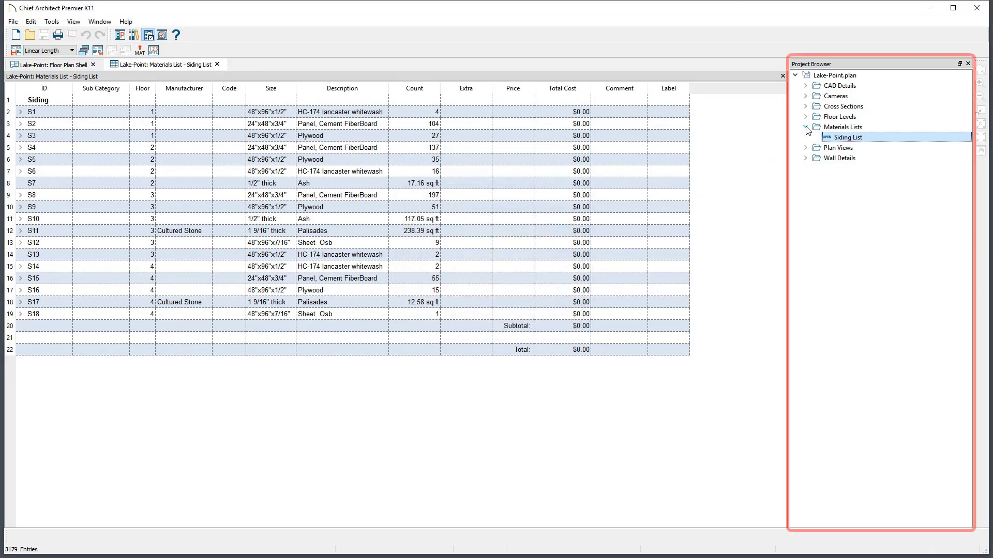
Step: Rename the Siding List to "Siding Materials List" in the Project Browser
right_click(867, 140)
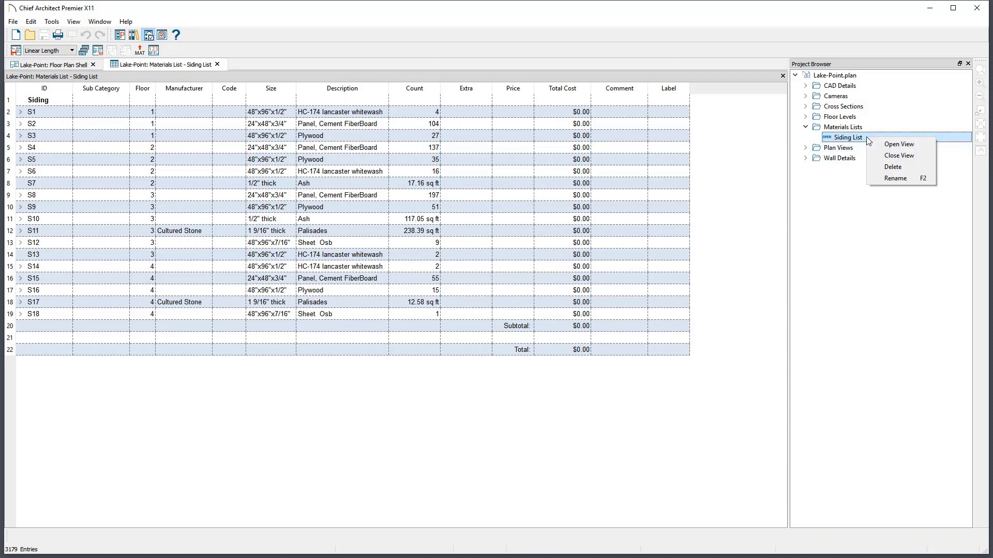
left_click(912, 178)
type("Materials List")
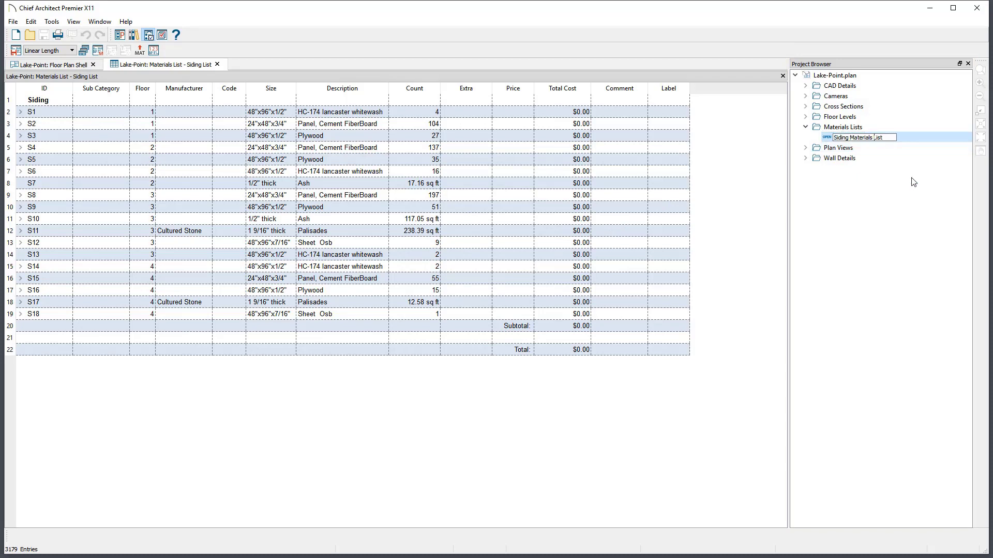
key("Return")
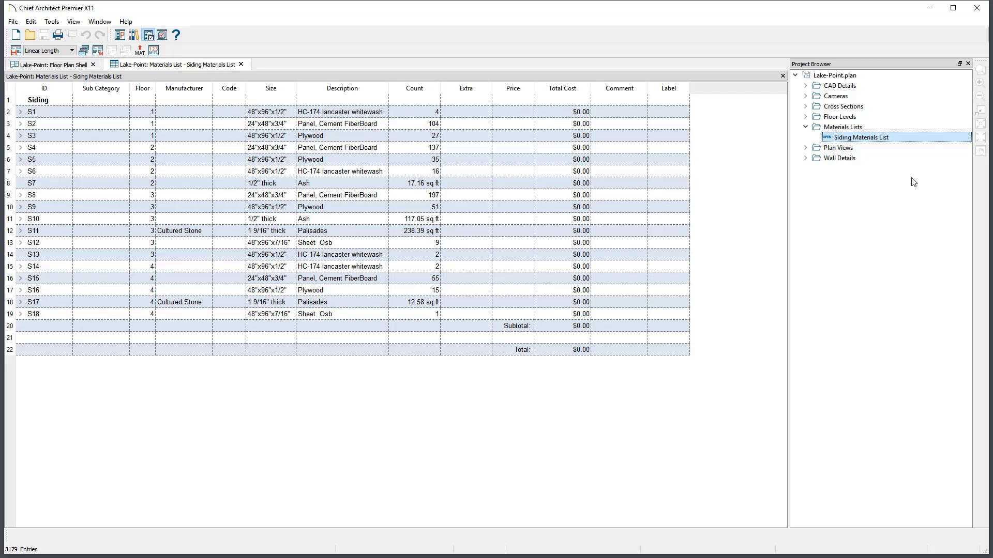
Step: Examine the options available for the overview cameras and the saved plan views in the Project Browser
left_click(74, 23)
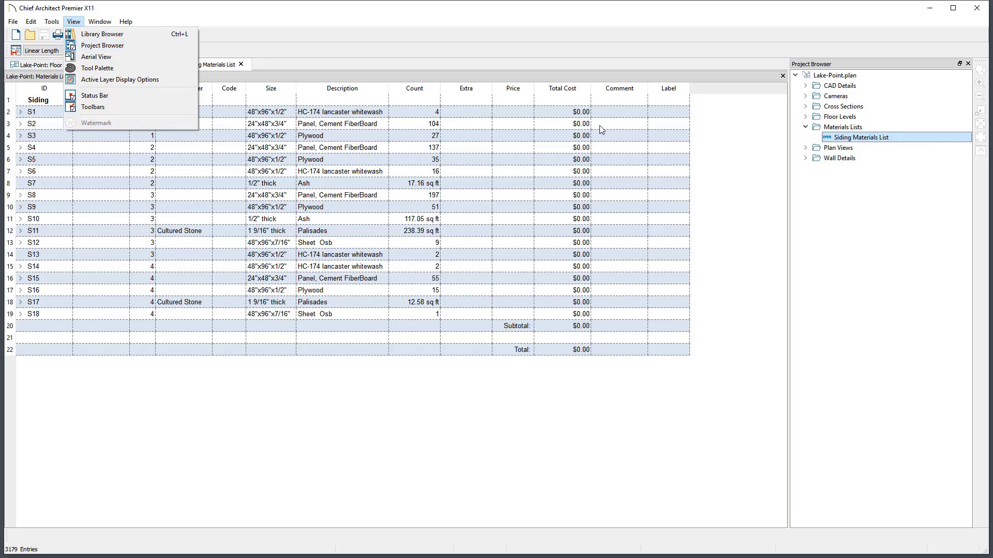
left_click(806, 96)
right_click(853, 116)
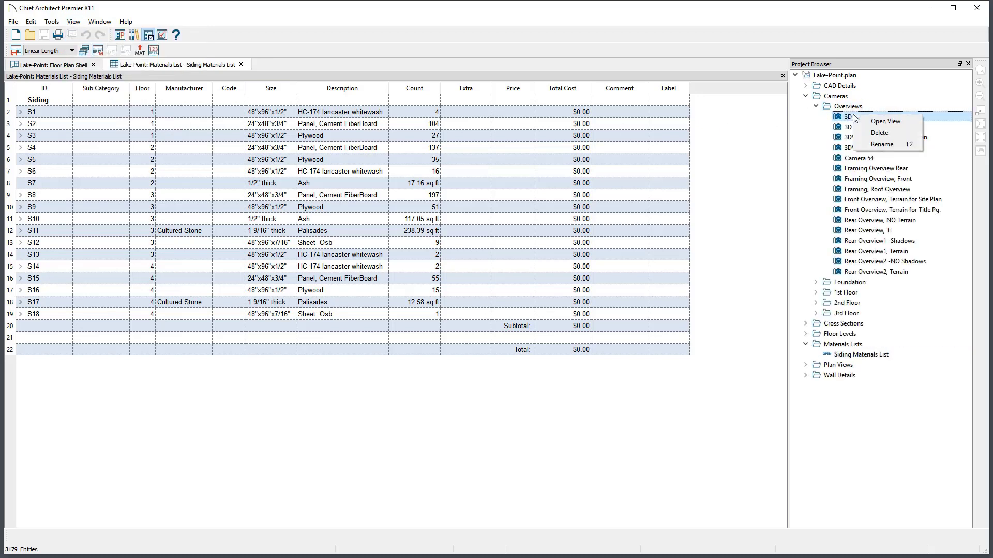
left_click(806, 96)
left_click(805, 148)
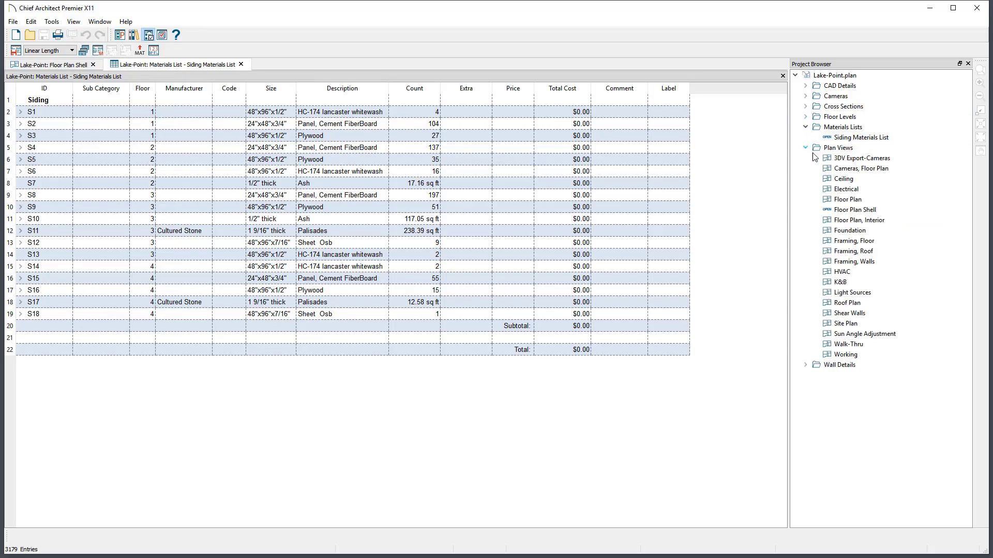
right_click(844, 171)
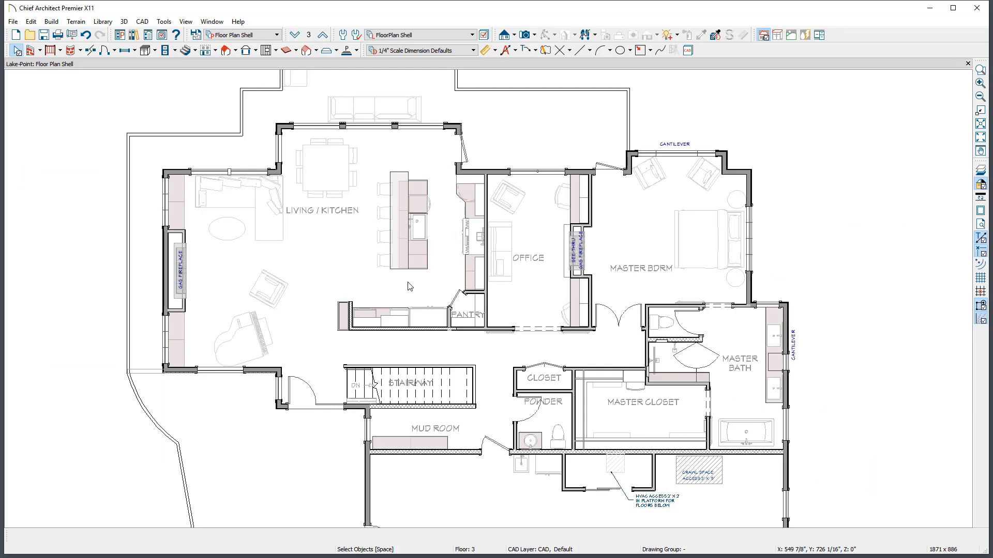
Step: Create a Perspective Full Overview of the house and tile it vertically with the floor plan
left_click(534, 36)
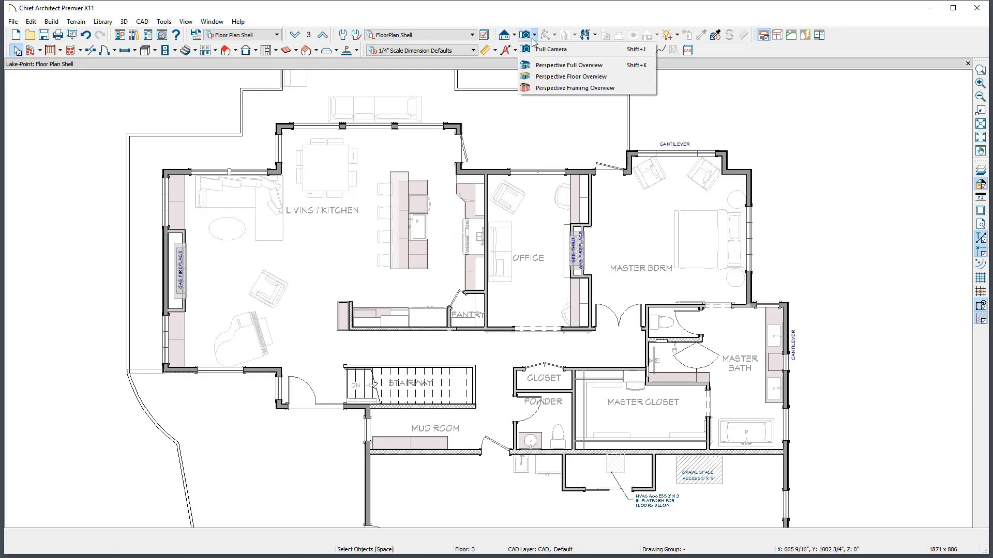
left_click(546, 65)
left_click(212, 22)
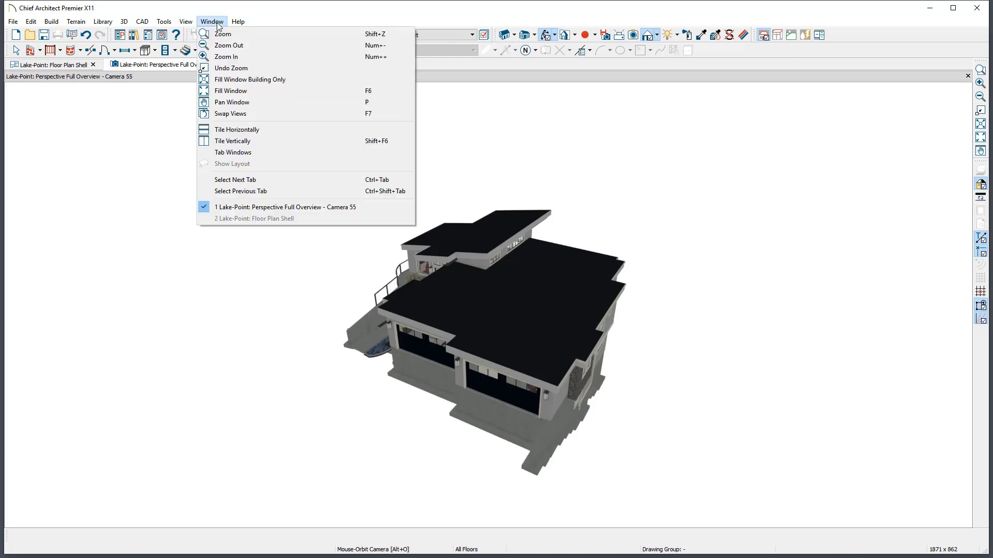
left_click(273, 141)
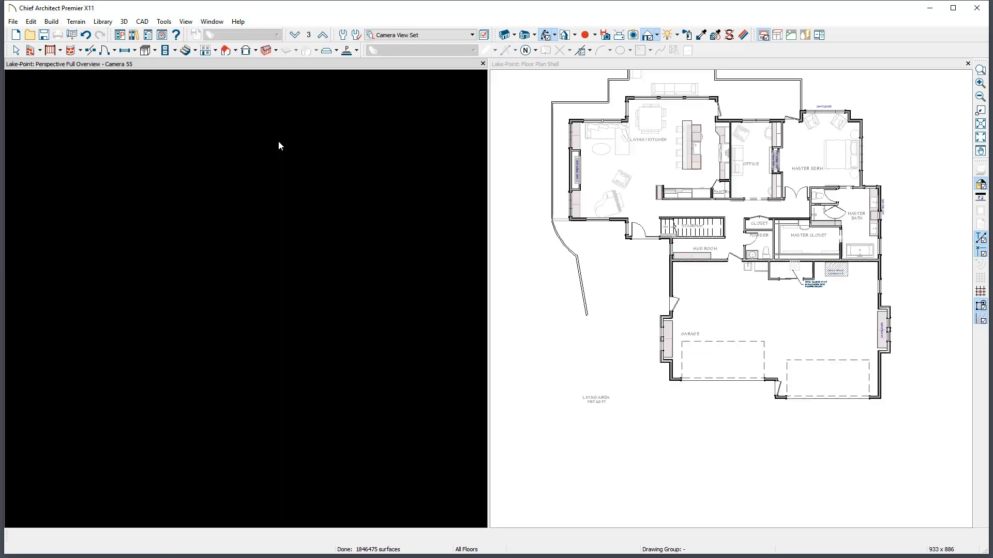
Step: Tile the overview and floor plan windows horizontally, and return both views to tabbed windows
left_click(212, 22)
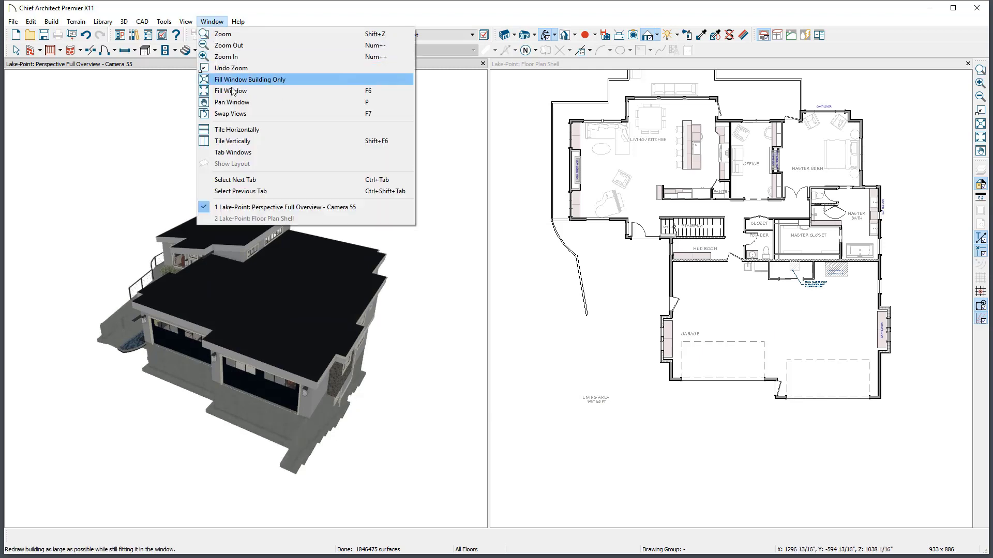
left_click(243, 130)
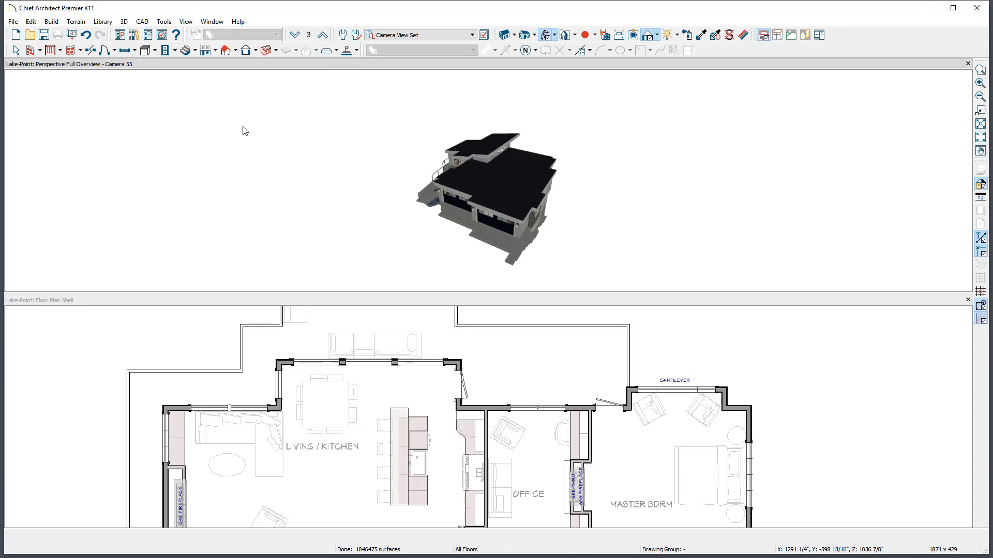
left_click(212, 22)
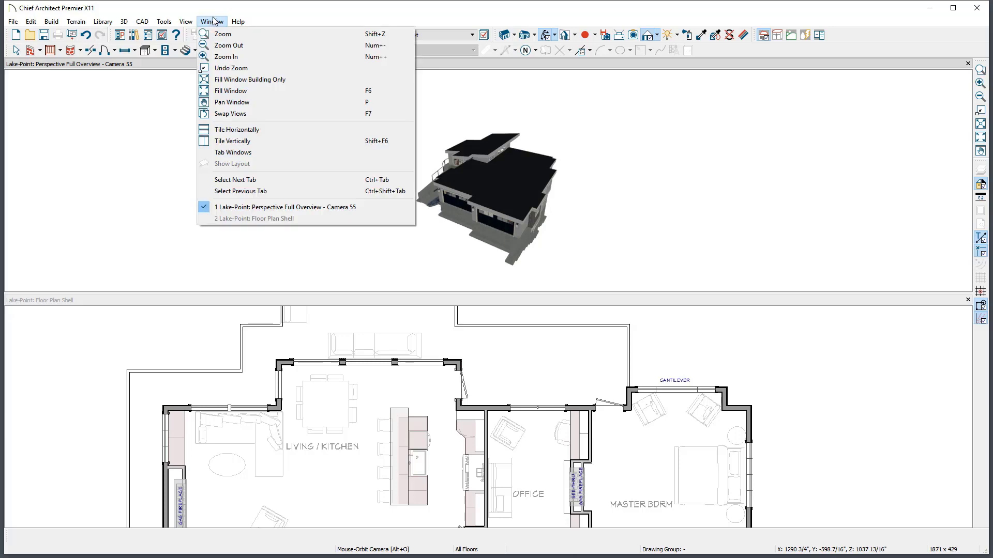
left_click(261, 154)
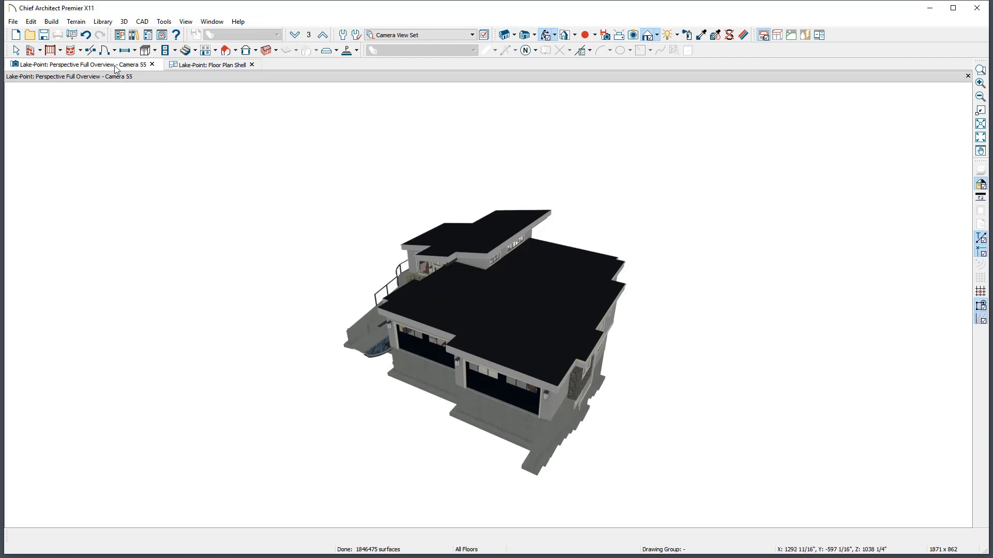
Step: Dock the Perspective Full Overview view beside the floor plan, and undock it to regroup both views as tabs
left_click_drag(116, 69, 151, 368)
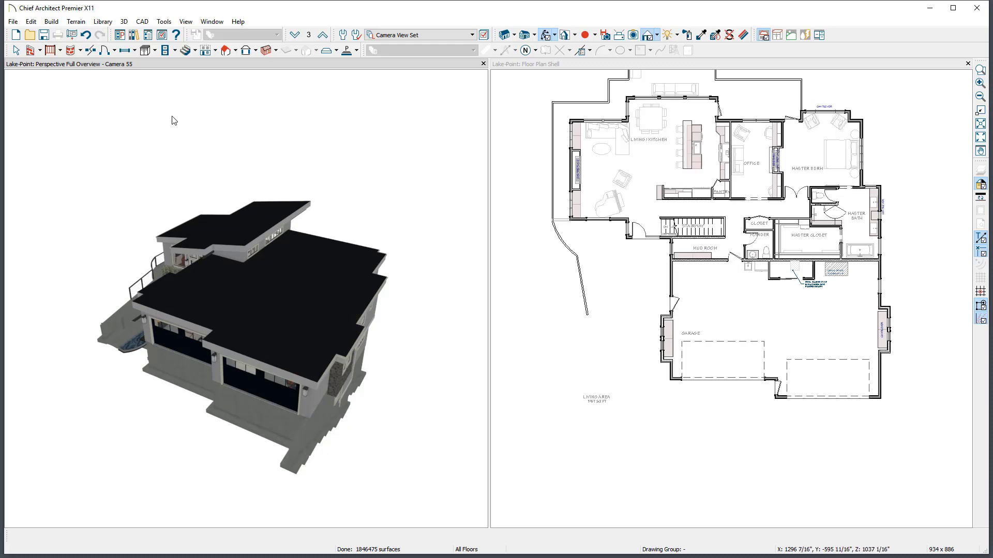
left_click_drag(154, 69, 99, 249)
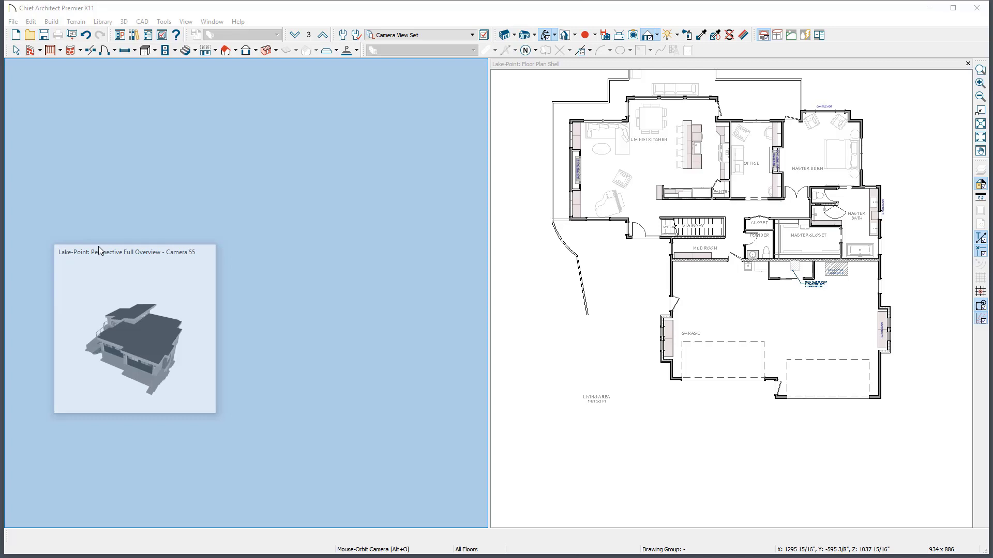
left_click_drag(99, 246, 448, 254)
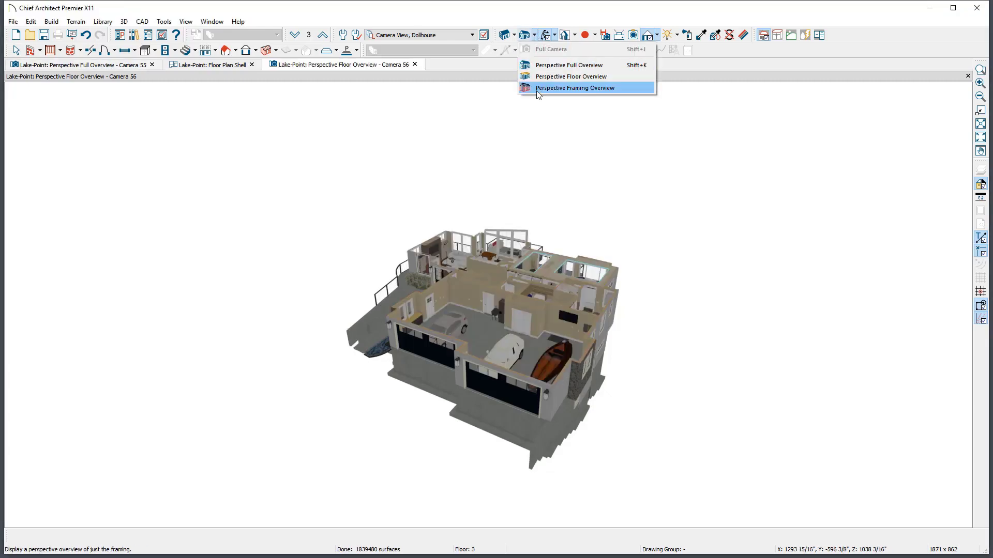
Step: Group the Floor Plan Shell and Lake-Point-Layout tabs in a pane of their own beside the camera views
left_click(656, 66)
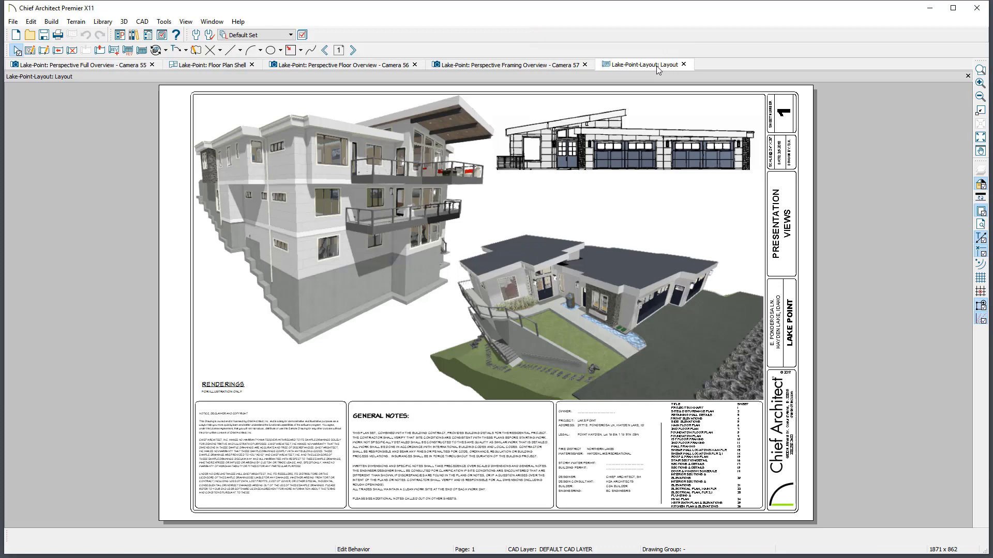
left_click_drag(656, 66, 132, 231)
left_click_drag(653, 66, 231, 253)
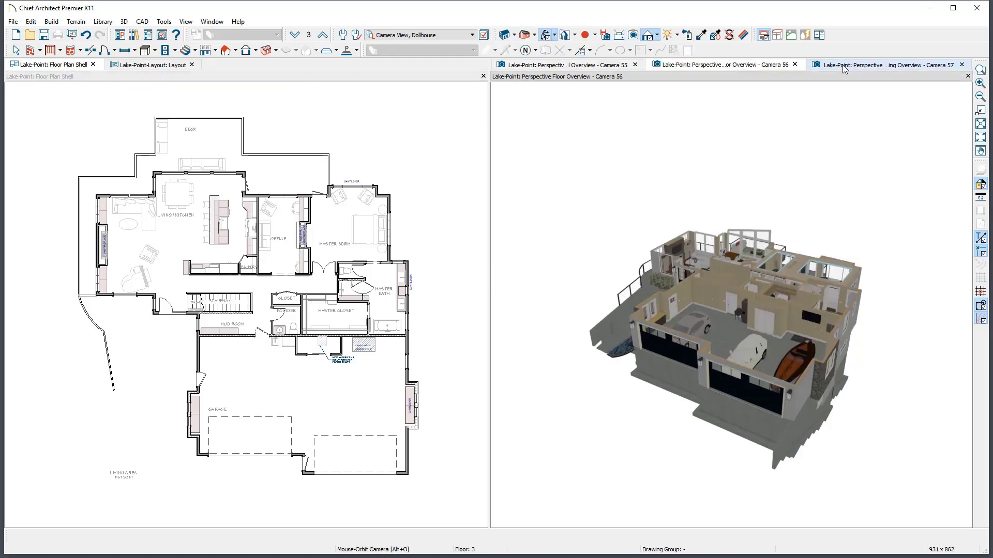
Step: Show the floor plan and framing overview side by side, and dock the Perspective Full Overview in its own pane below the other cameras
left_click(842, 66)
left_click(158, 66)
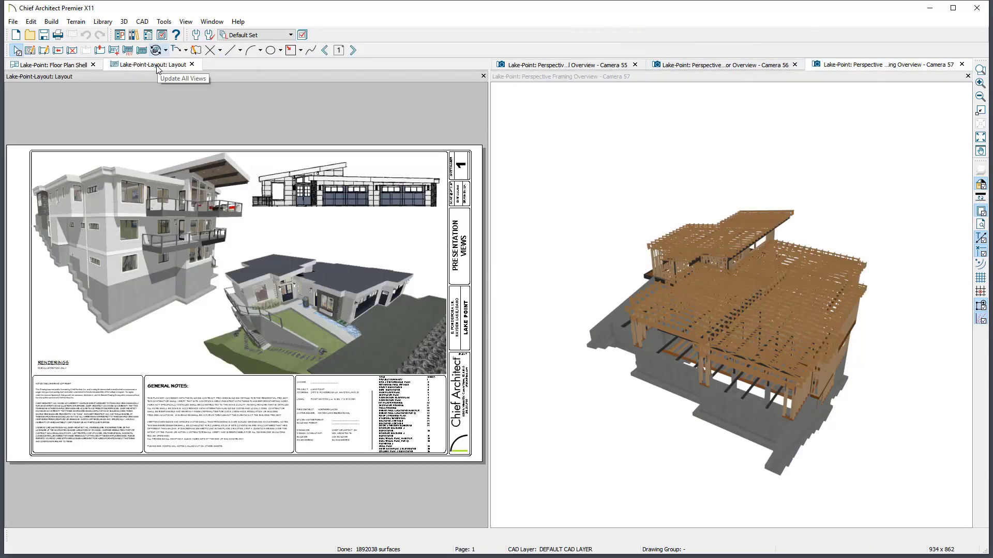
left_click(69, 65)
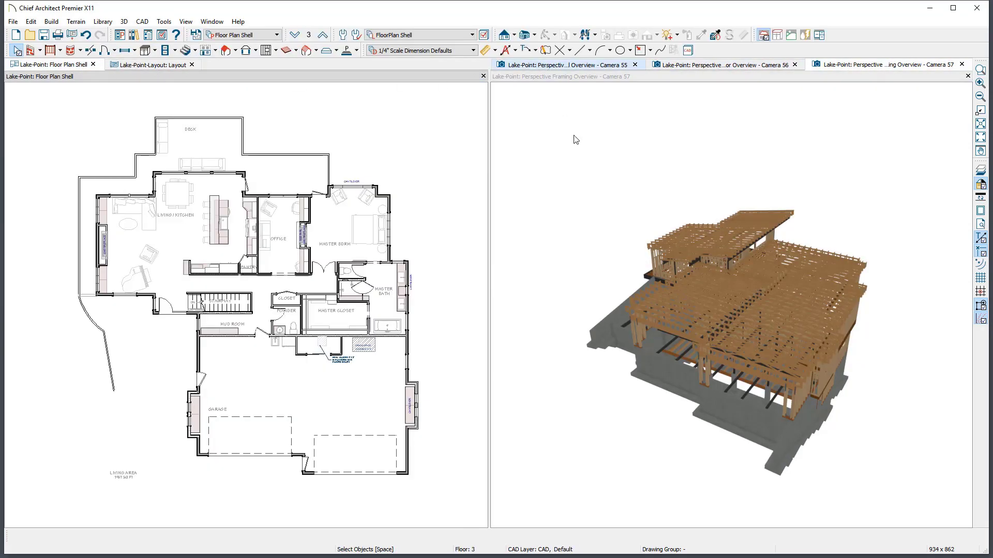
left_click_drag(563, 65, 727, 473)
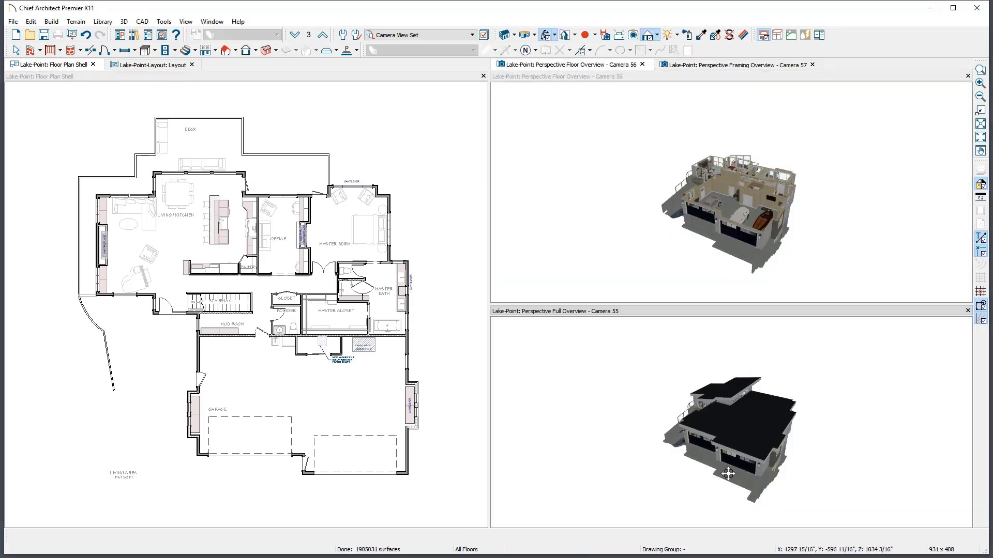
Step: Place the separate Perspective Full Overview window beside the main window, and display the Project Browser and Library Browser in it
double_click(105, 76)
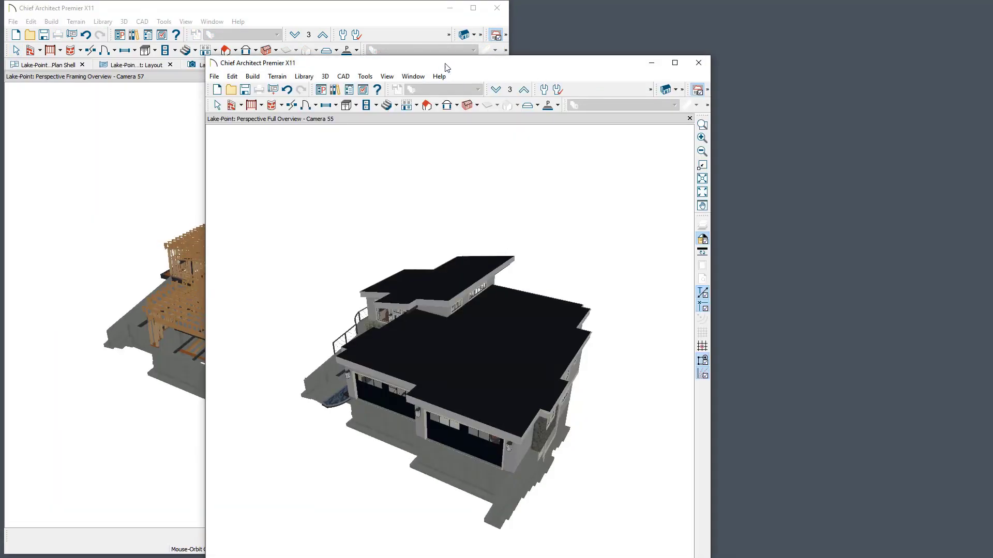
left_click_drag(447, 68, 670, 26)
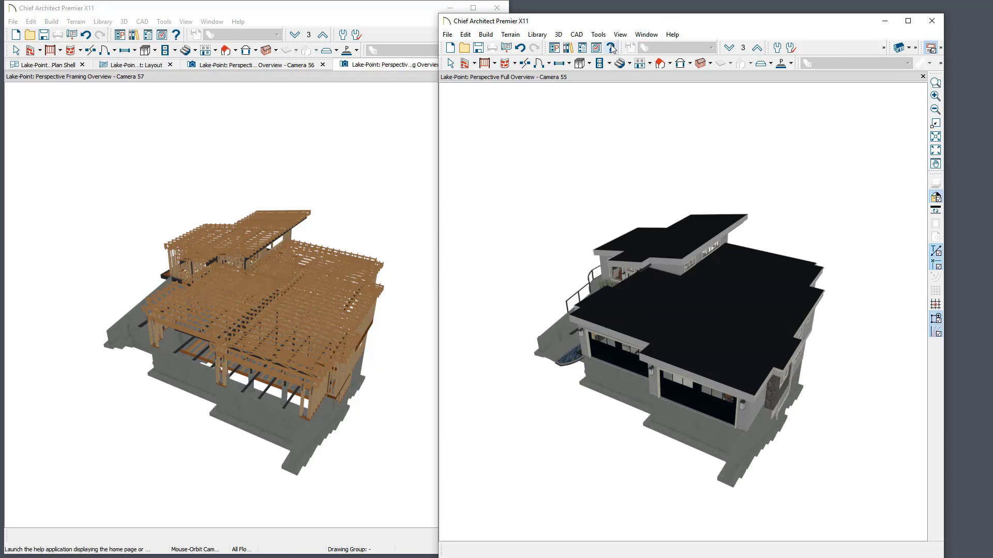
left_click(583, 47)
left_click(569, 48)
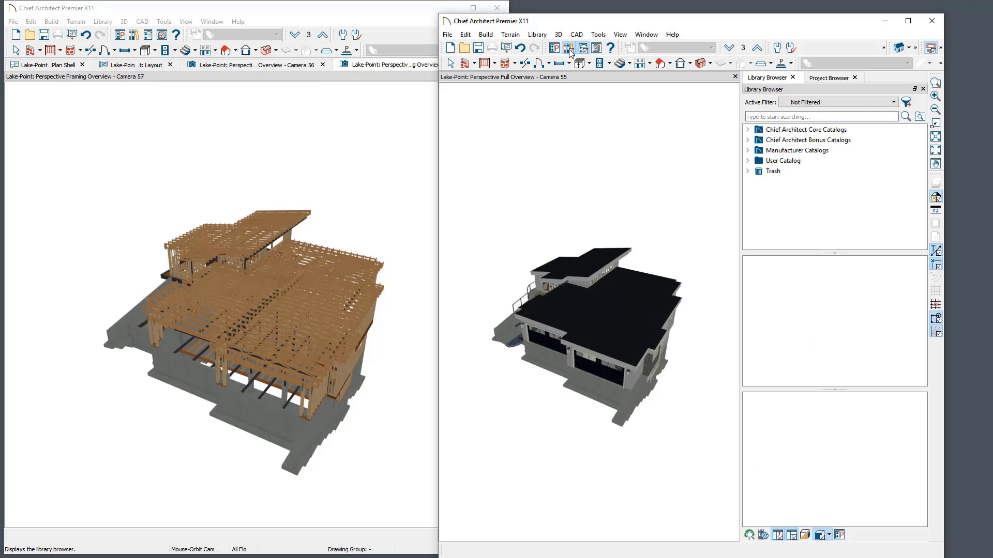
Step: Show the Project Browser and Library Browser in the main window, and return both to the separate overview window
left_click(147, 41)
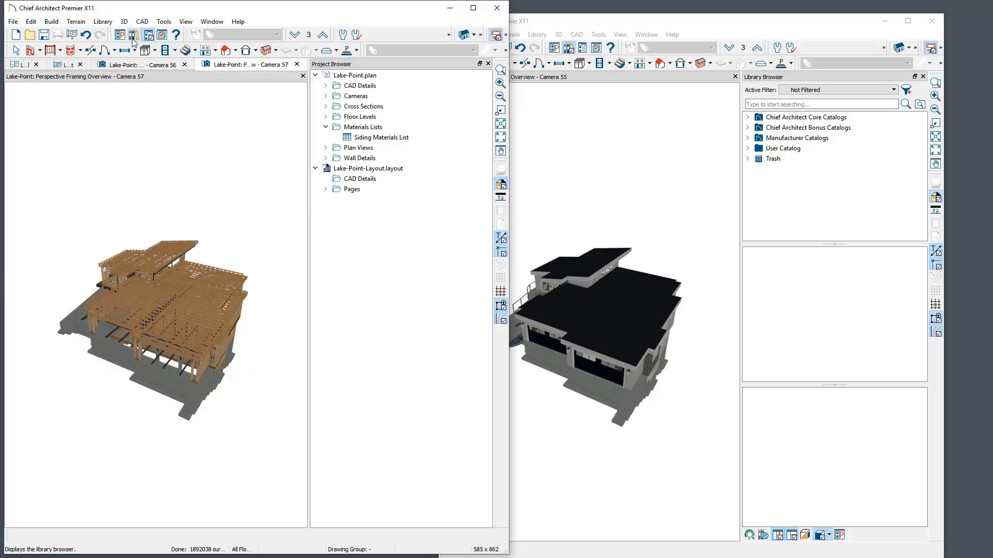
left_click(134, 40)
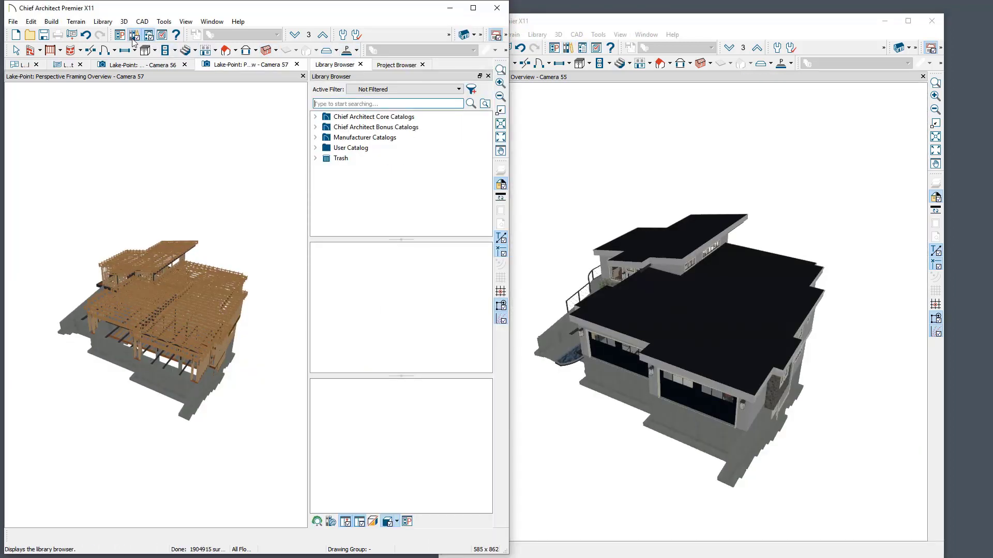
left_click(584, 55)
left_click(568, 48)
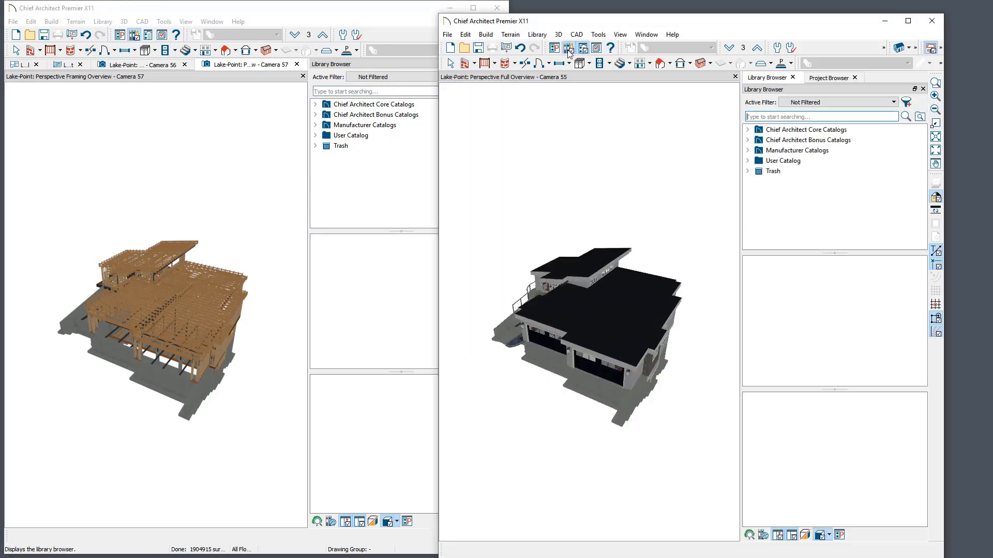
Step: Add the Aerial View, Tool Palette and Active Layer Display Options to the overview window, and show the layer options in the main window too
left_click(620, 34)
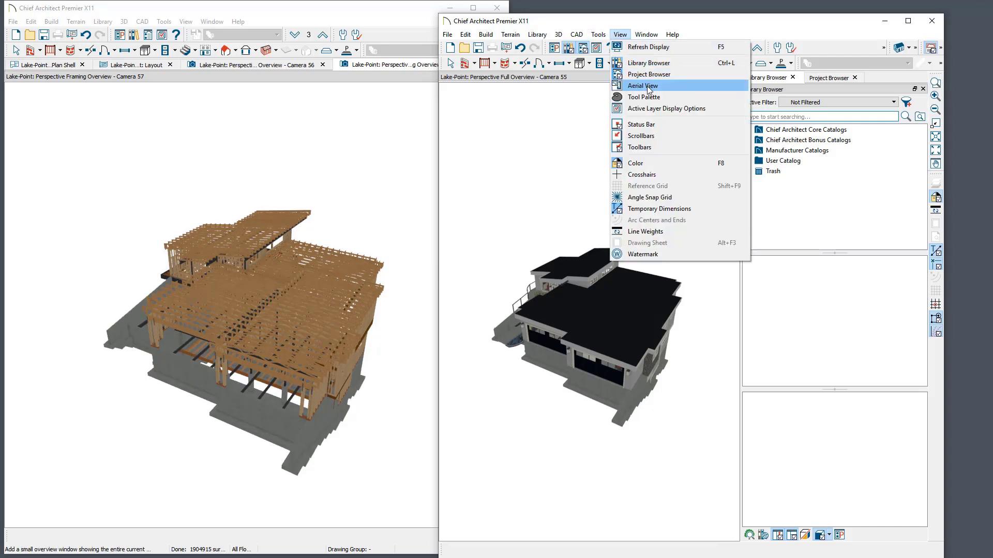
left_click(647, 87)
left_click(620, 34)
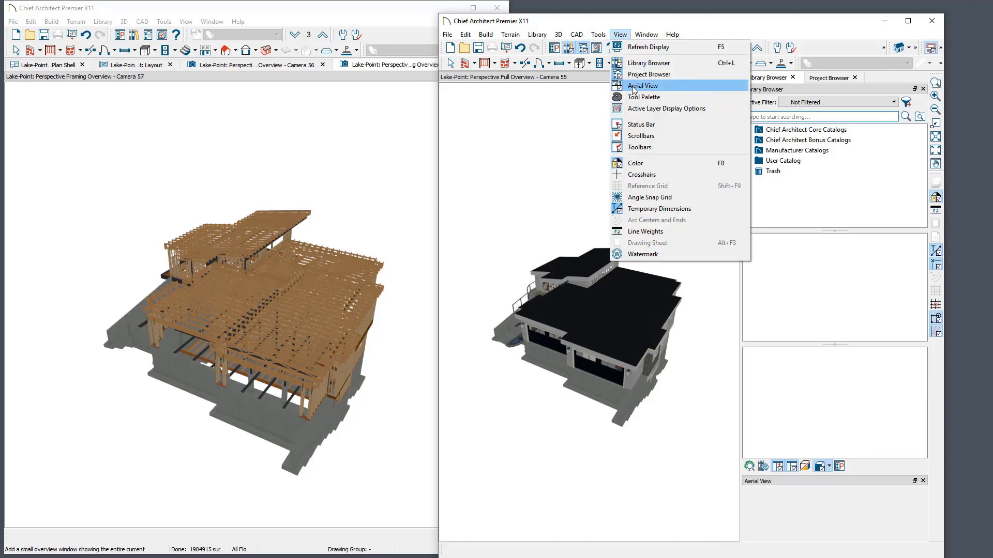
left_click(640, 96)
left_click(620, 34)
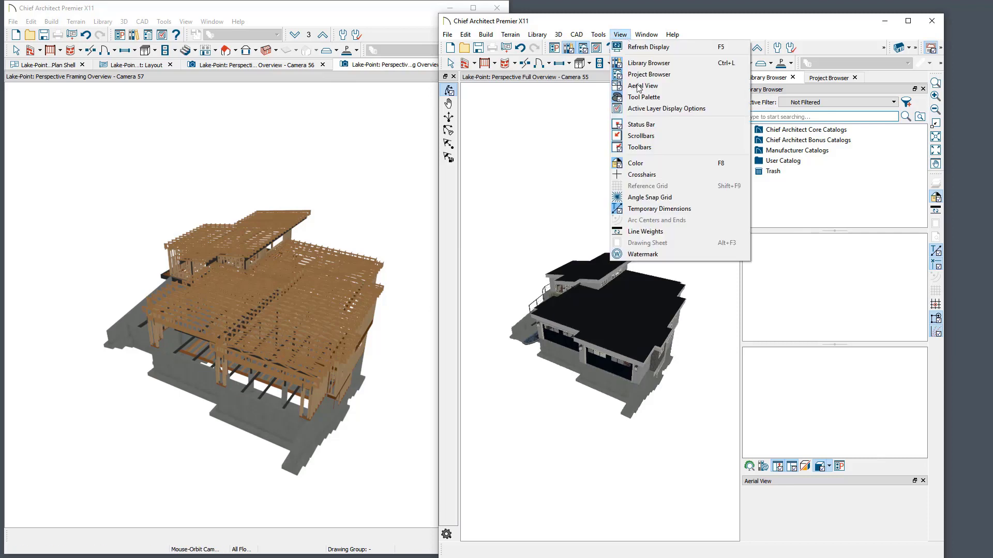
left_click(645, 109)
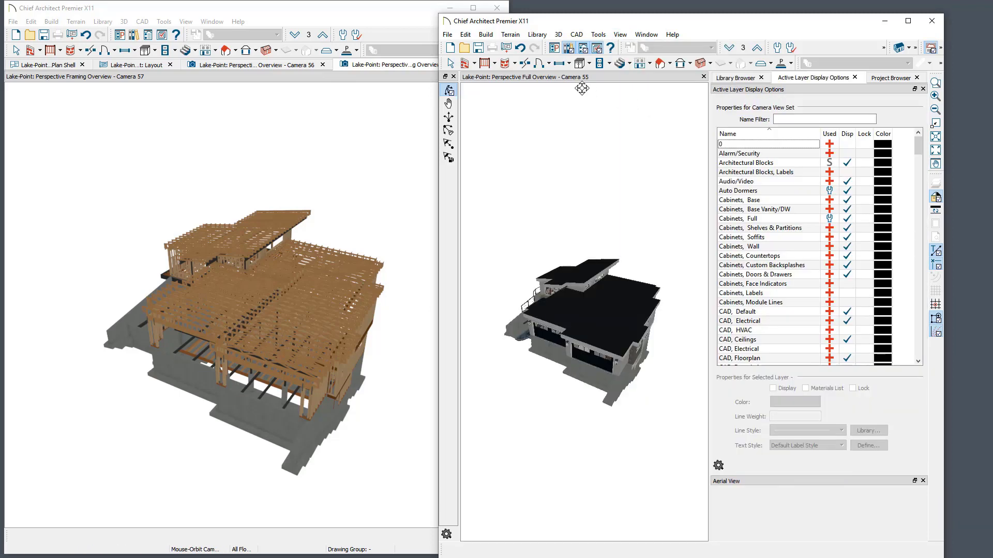
left_click(161, 35)
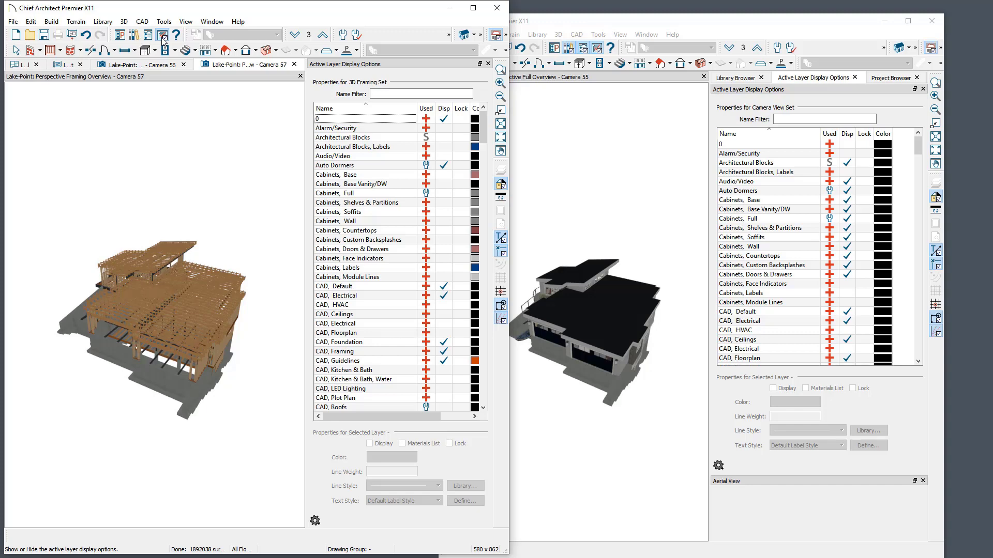
Step: Move the Perspective Full Overview view back into the main window and close the emptied second window
left_click_drag(606, 78, 209, 115)
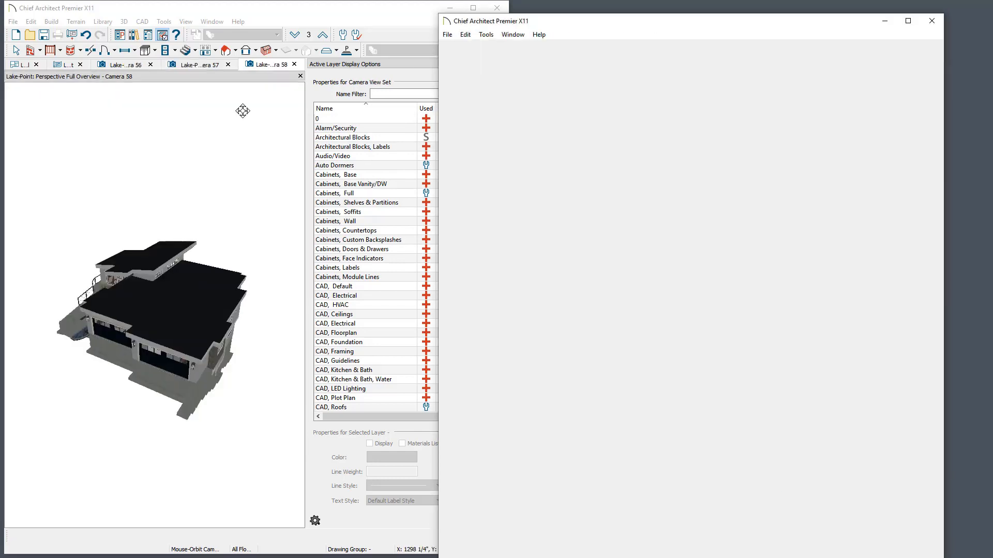
left_click(932, 23)
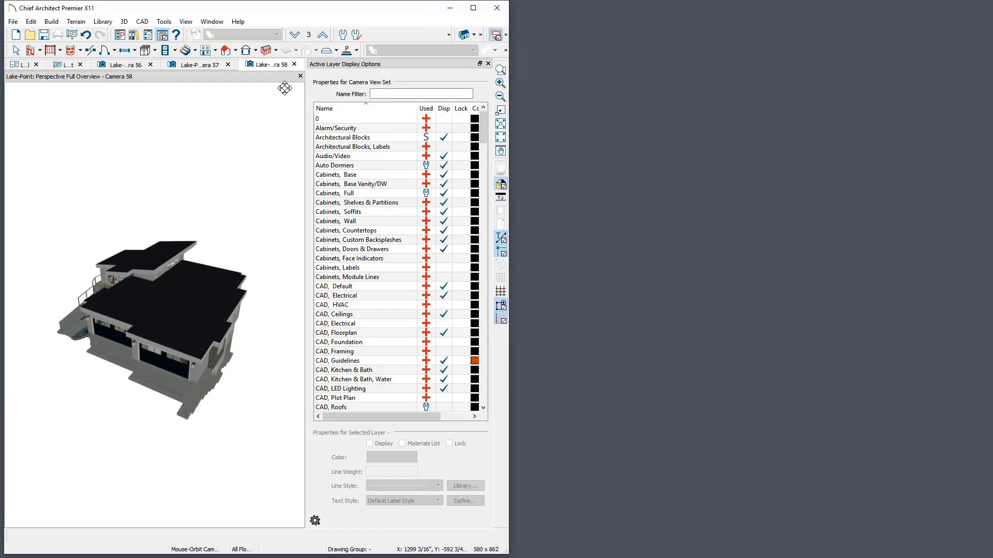
Step: Detach the Perspective Full Overview into a separate window again, and open the file commands of the main window
left_click_drag(263, 69, 668, 46)
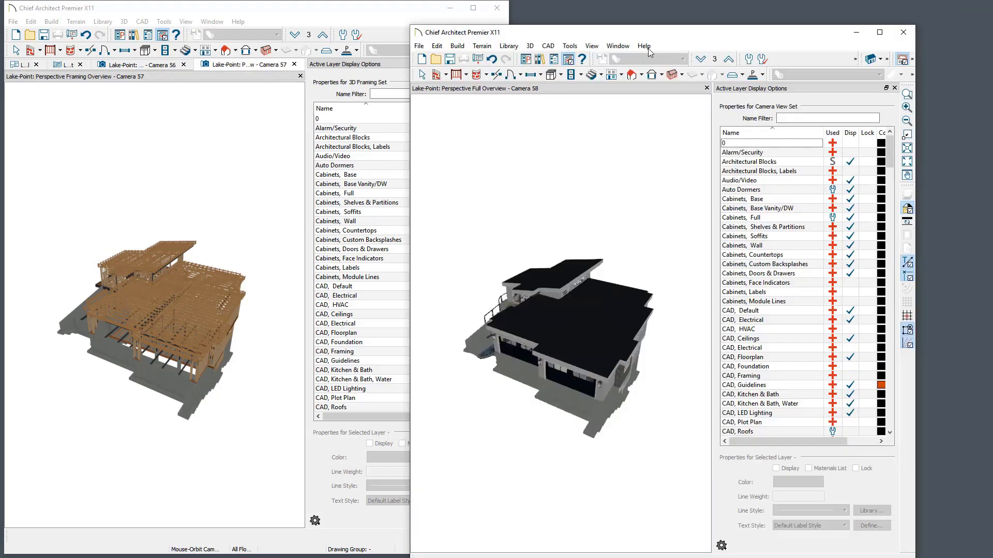
left_click(14, 23)
left_click(14, 22)
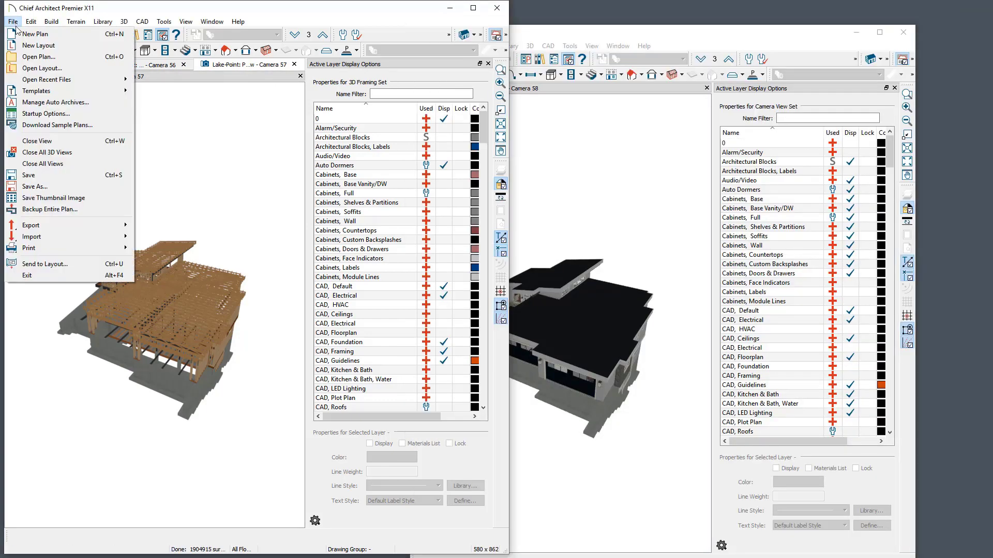